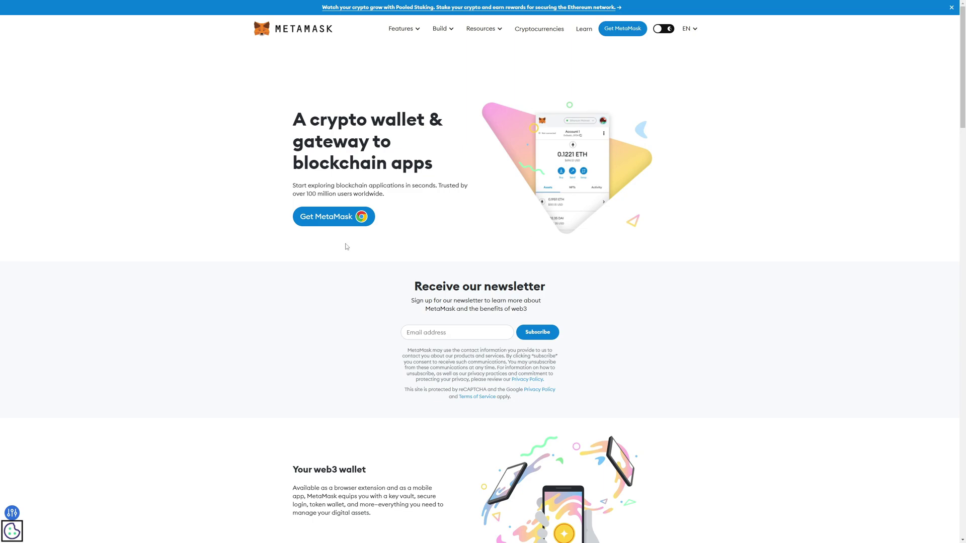
Step: Install the MetaMask extension into Chrome from its Chrome Web Store page
click(340, 224)
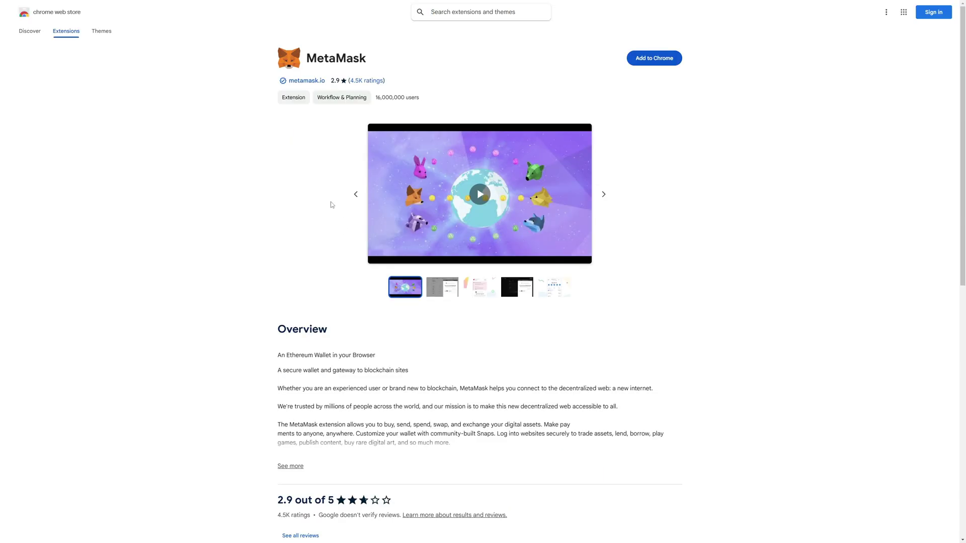
click(655, 59)
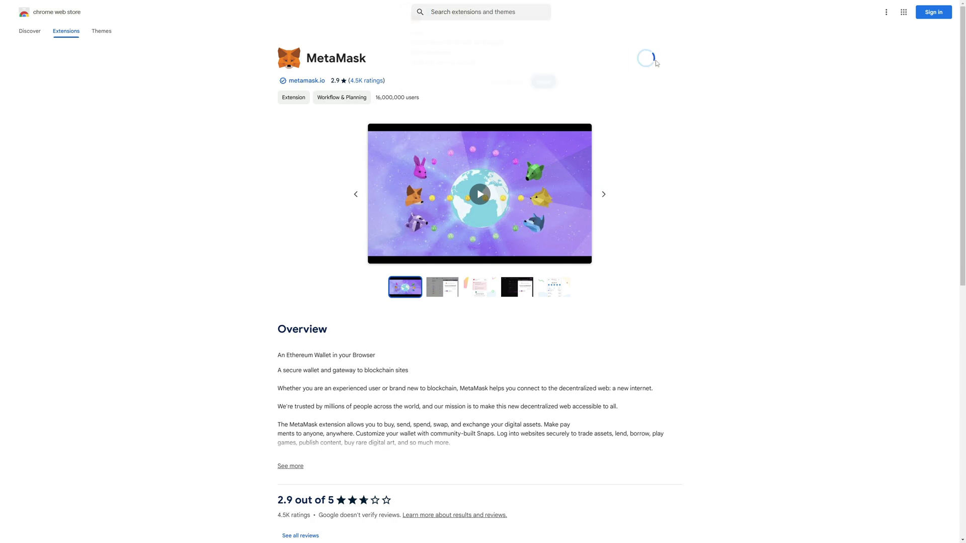
click(507, 82)
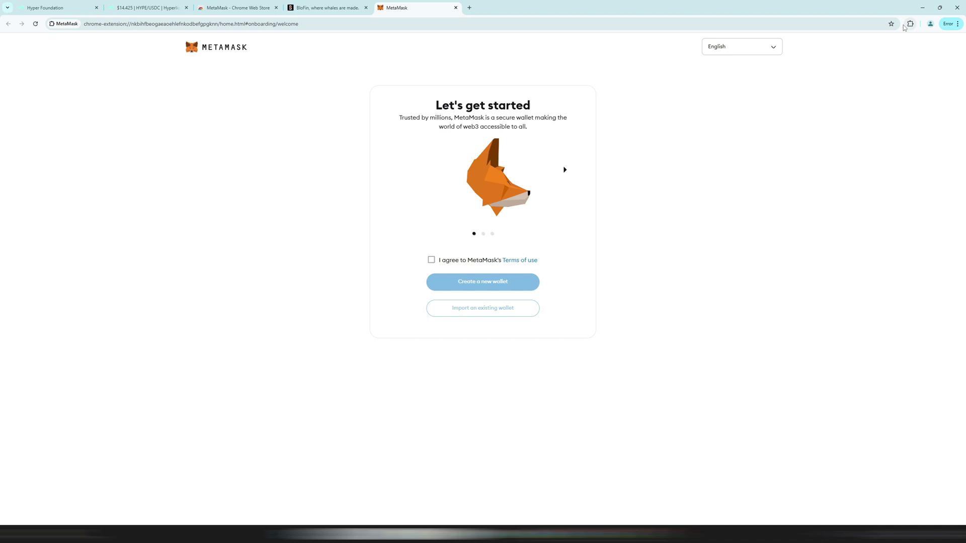
Step: Check the installed extensions list, then tick the box agreeing to MetaMask's Terms of use
click(910, 24)
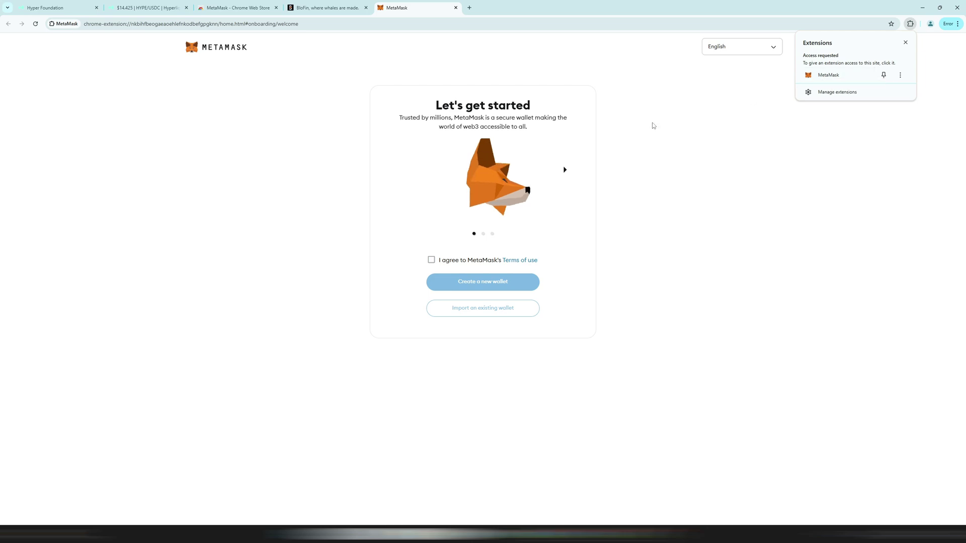
click(376, 198)
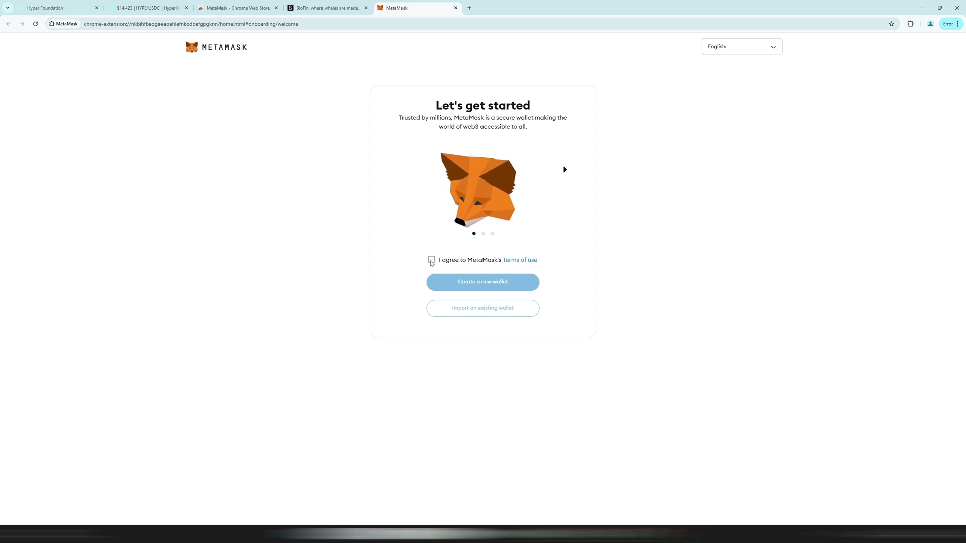
click(431, 261)
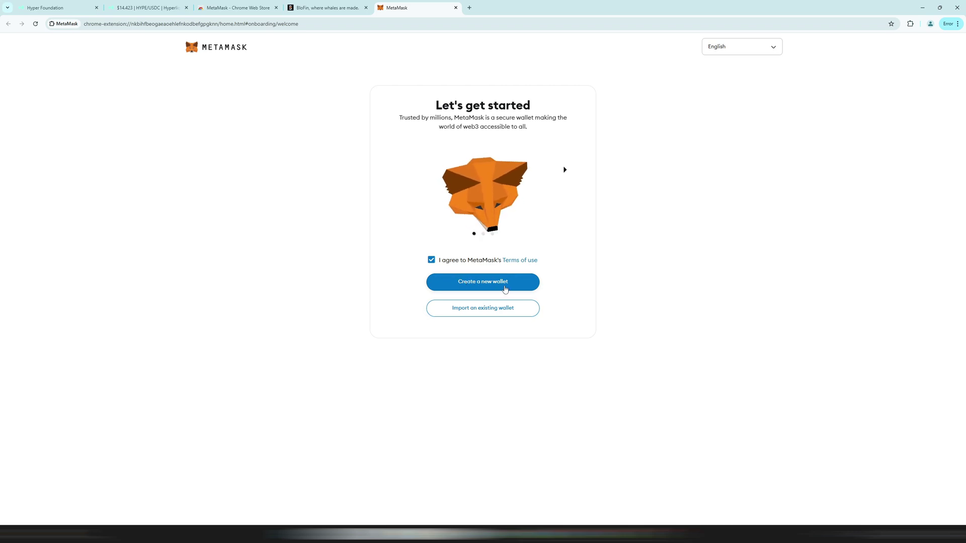
Step: Choose Create a new wallet and agree to share usage data with MetaMask
click(478, 284)
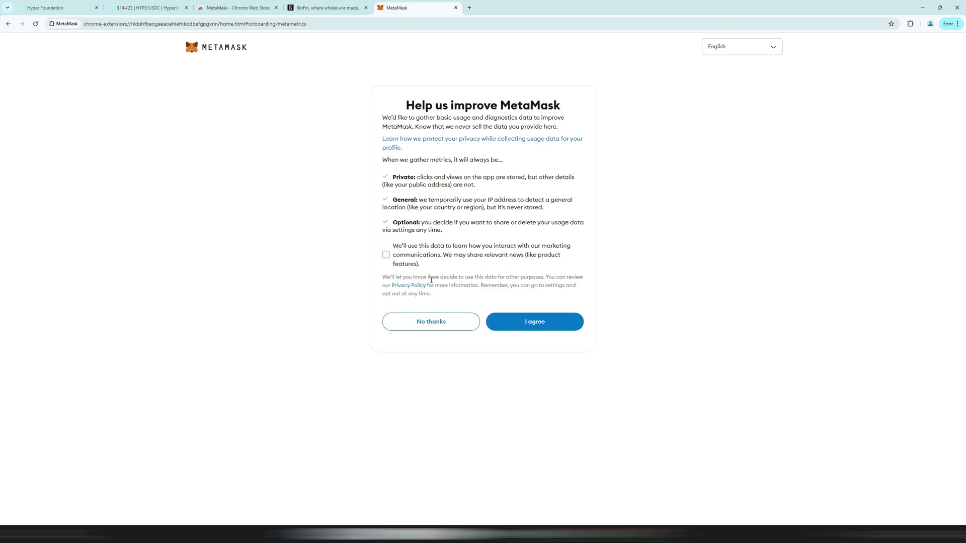
click(529, 326)
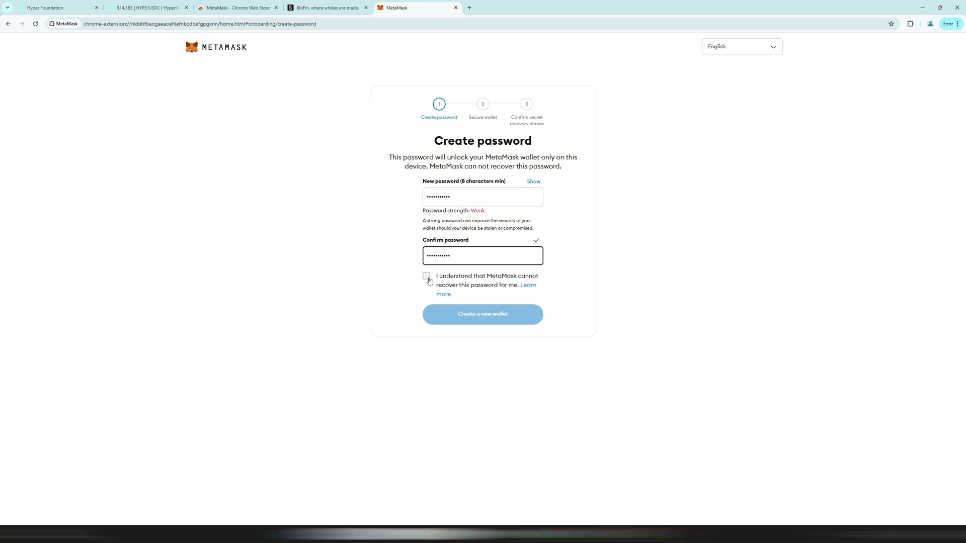
Step: Enter and confirm the wallet password, acknowledge it can't be recovered, and create the wallet
click(427, 277)
click(428, 278)
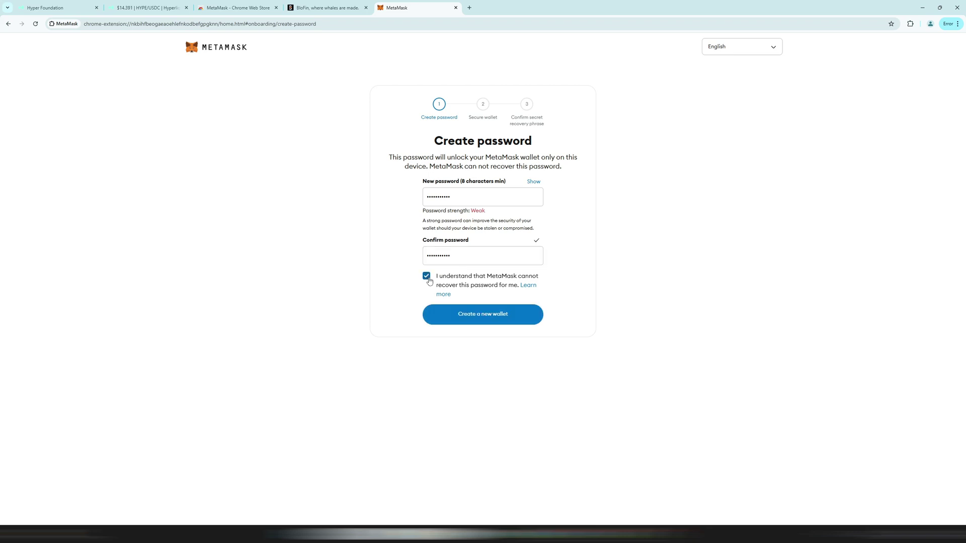
click(493, 316)
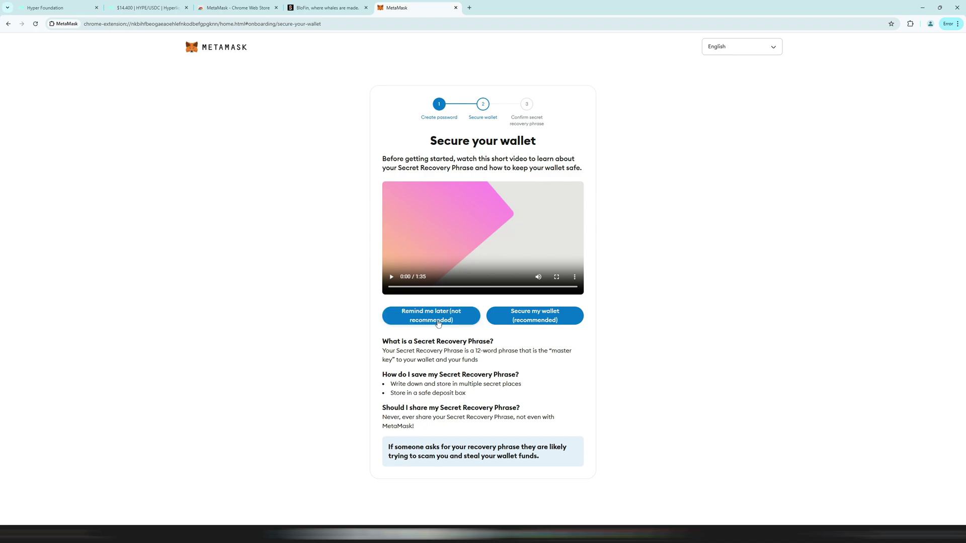
Step: Choose Secure my wallet (recommended) and reveal the 12-word Secret Recovery Phrase
click(540, 322)
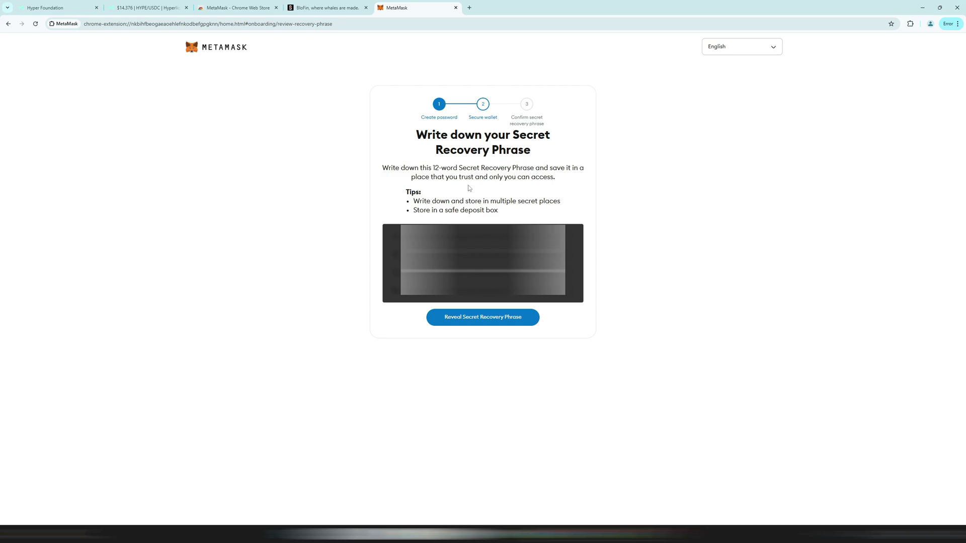
click(489, 322)
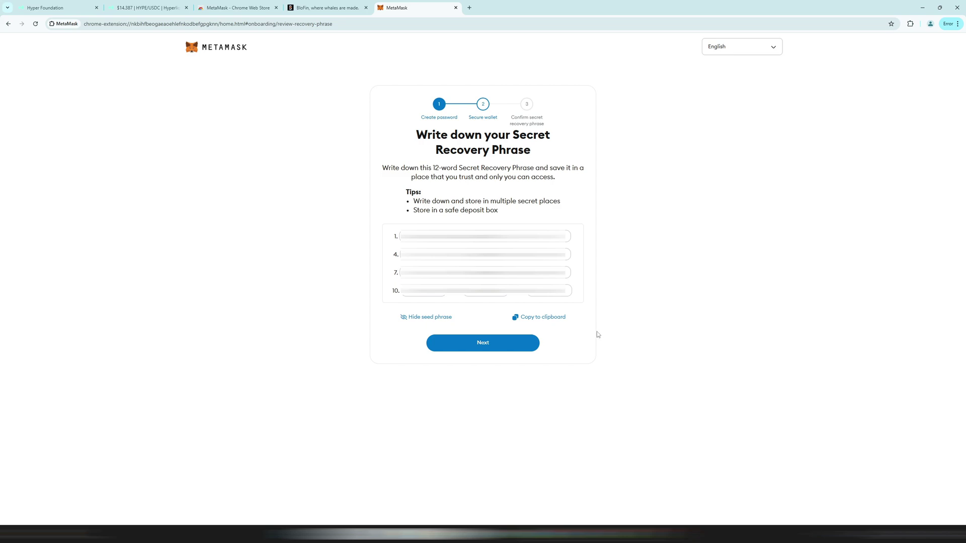
Step: Copy the Secret Recovery Phrase to the clipboard and move on to its confirmation
click(539, 319)
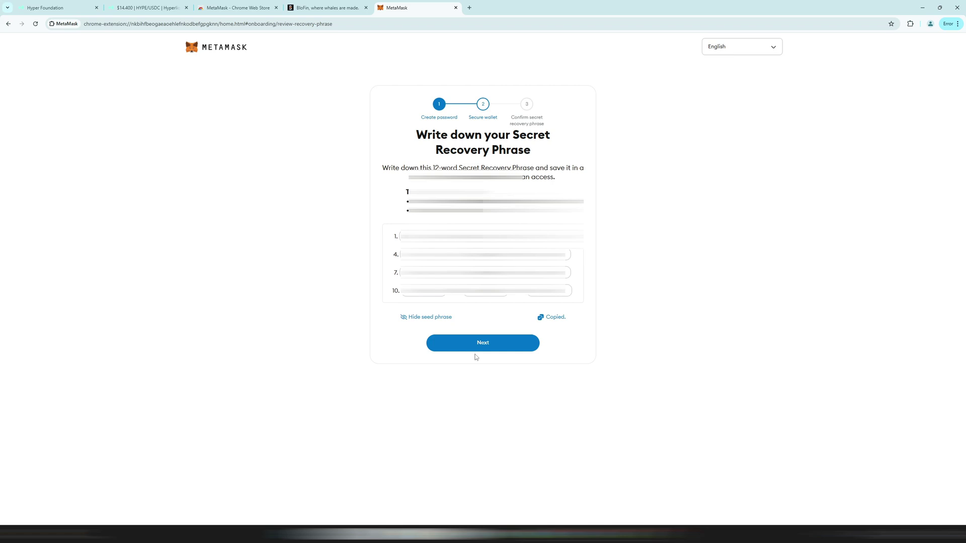
click(495, 346)
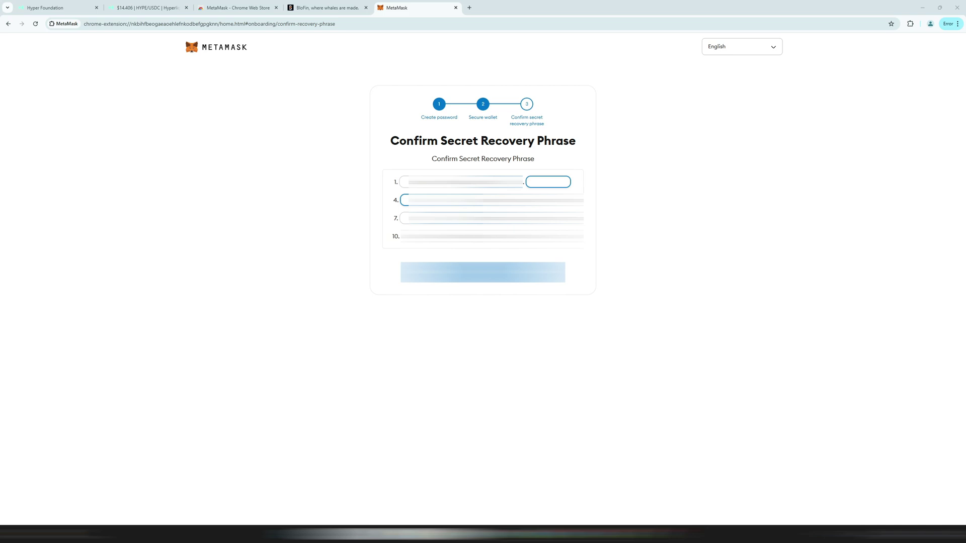
Step: Enter the missing recovery phrase word, confirm and finish setup, then open a new tab
click(566, 184)
text(pill)
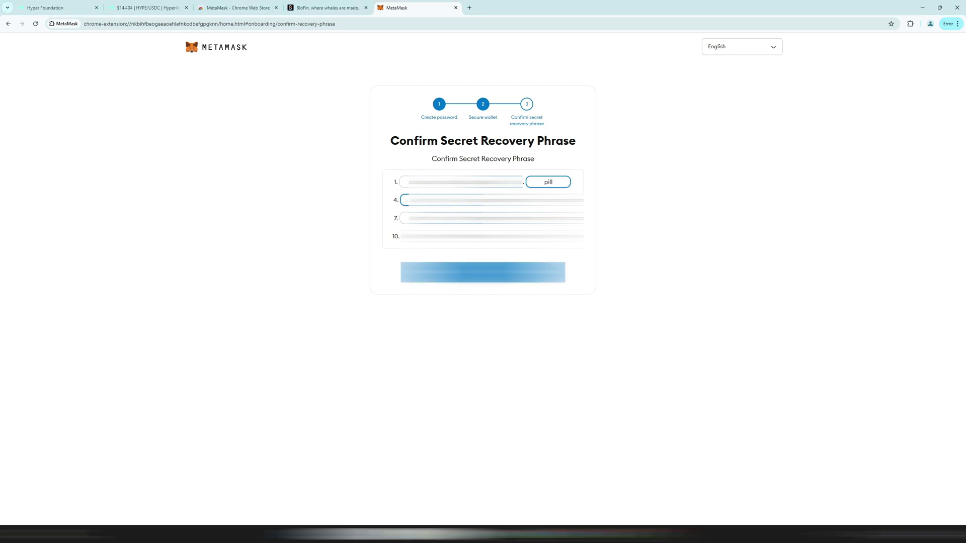
key(Return)
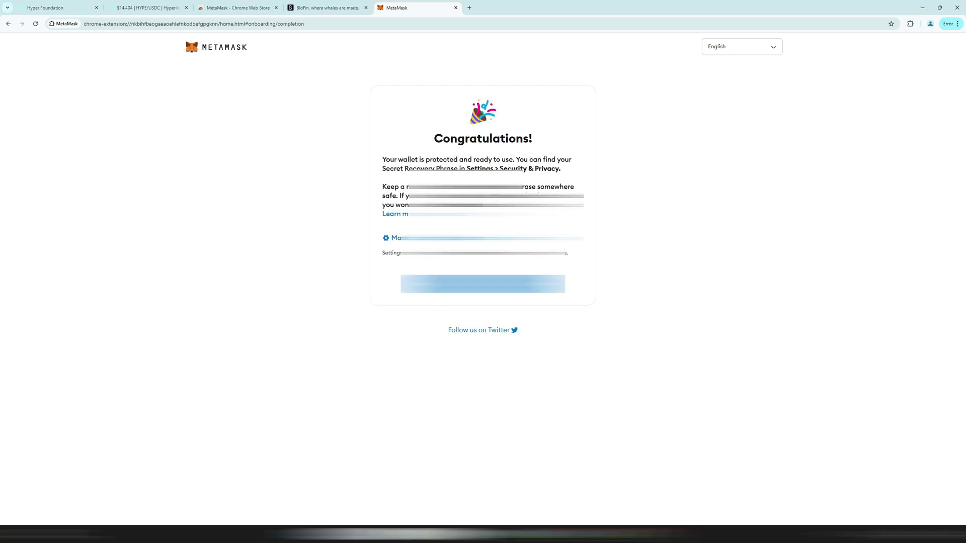
key(Return)
key(Return)
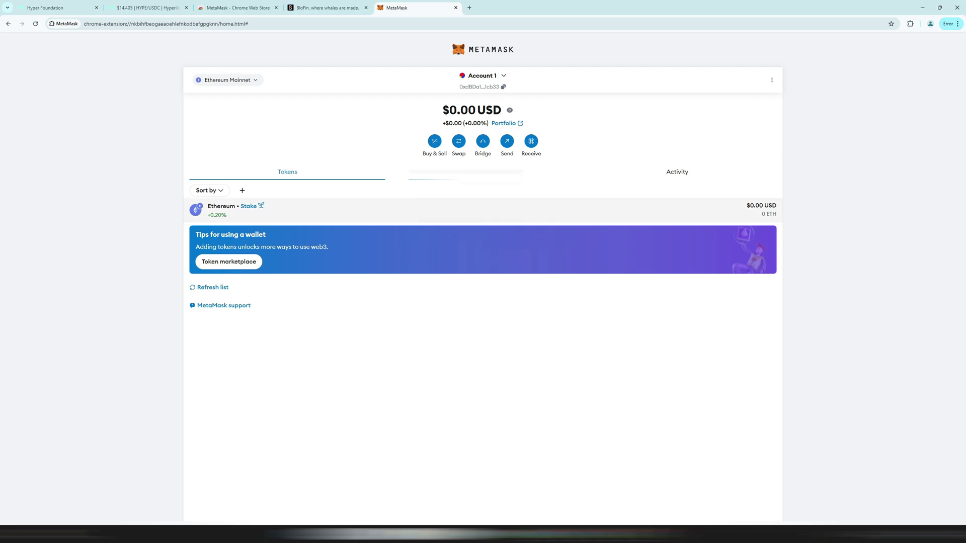
key(ctrl+t)
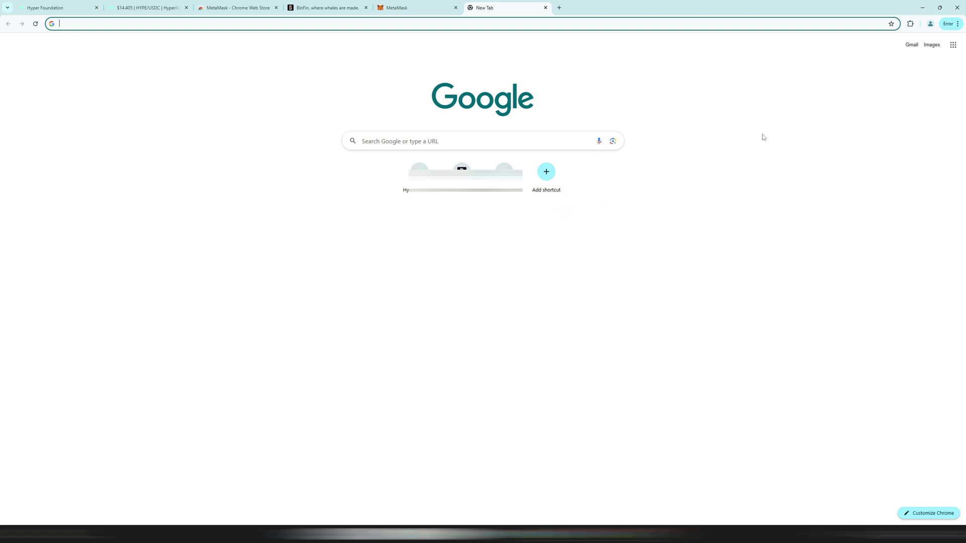
Step: Launch MetaMask from the Chrome Extensions menu to view Account 1's $0.00 balance
click(910, 24)
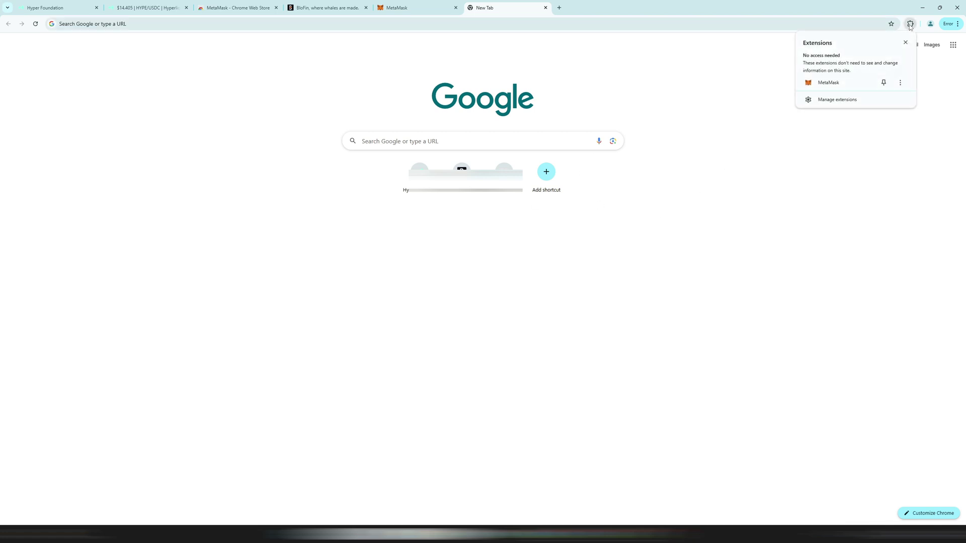
click(835, 82)
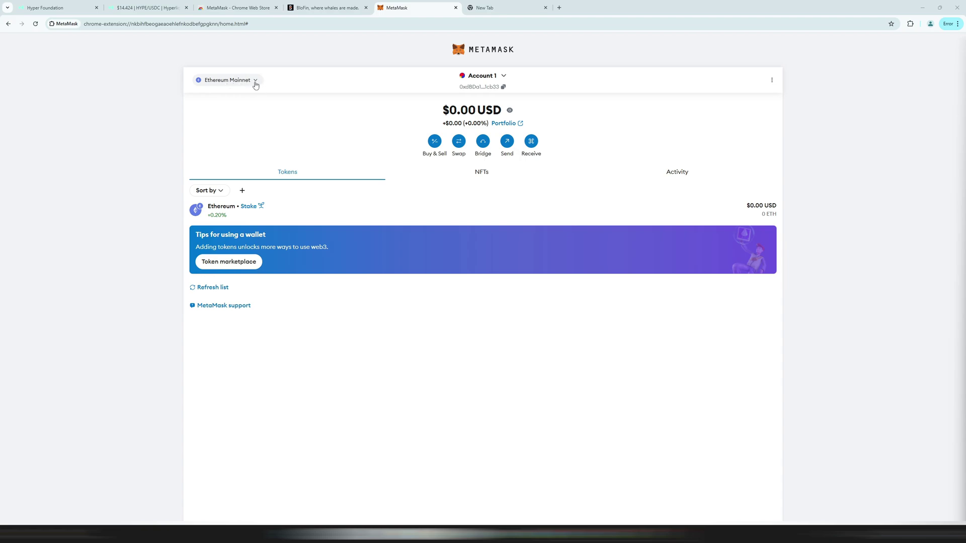
Step: Search the network list for 'arbi', add Arbitrum One, and approve switching to it
click(254, 82)
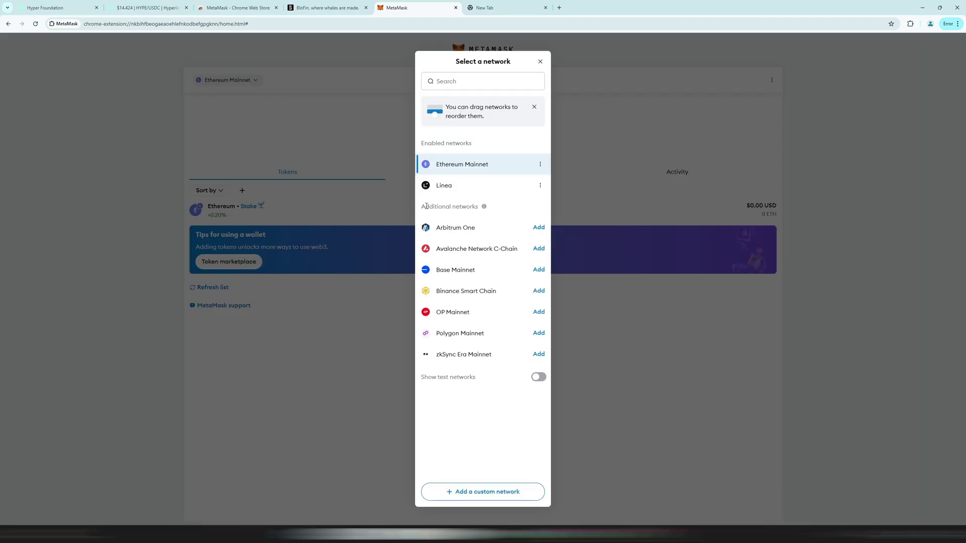
drag(420, 206, 482, 206)
click(484, 207)
click(450, 84)
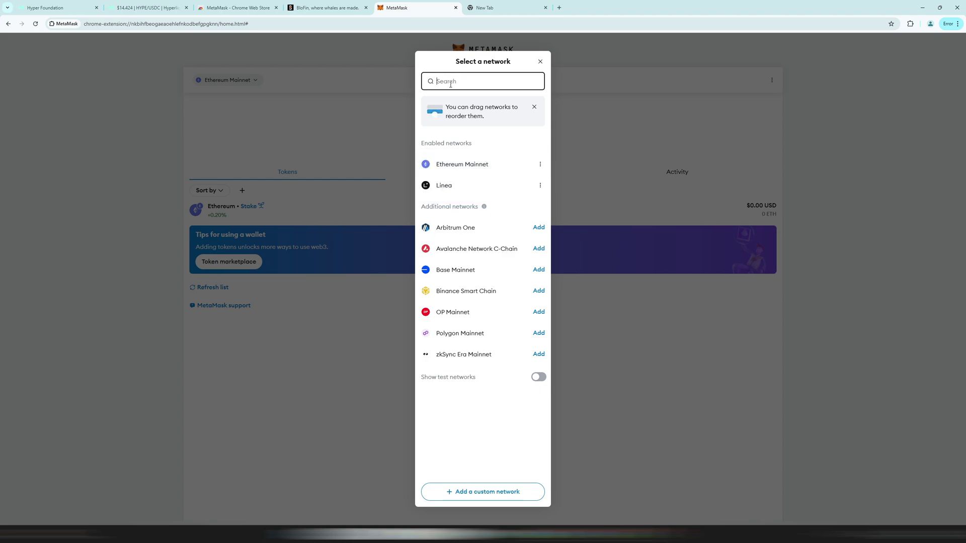
text(arbi)
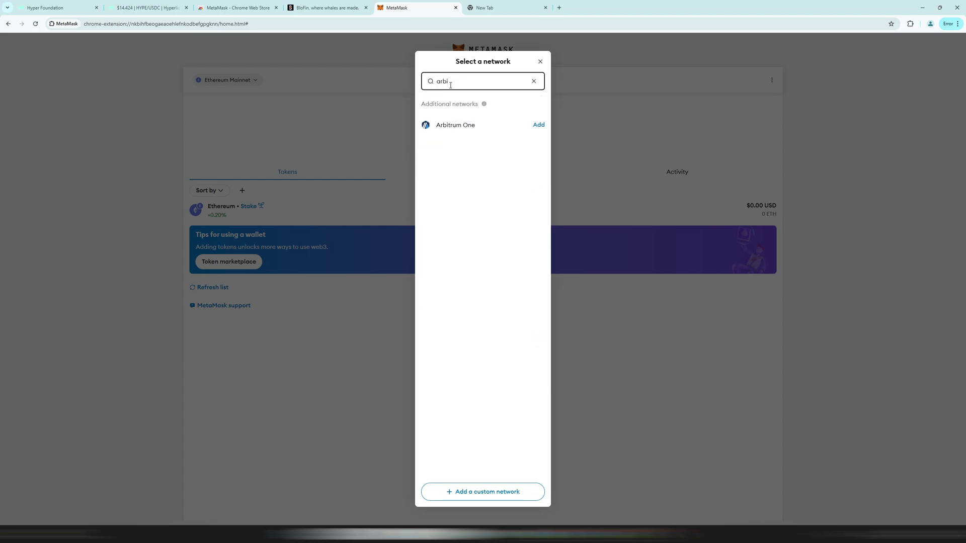
click(539, 125)
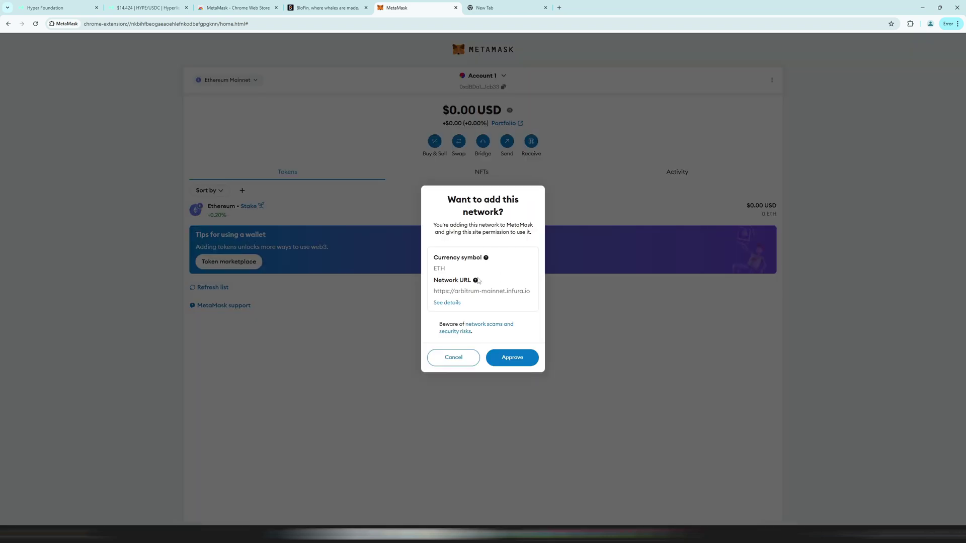
click(512, 357)
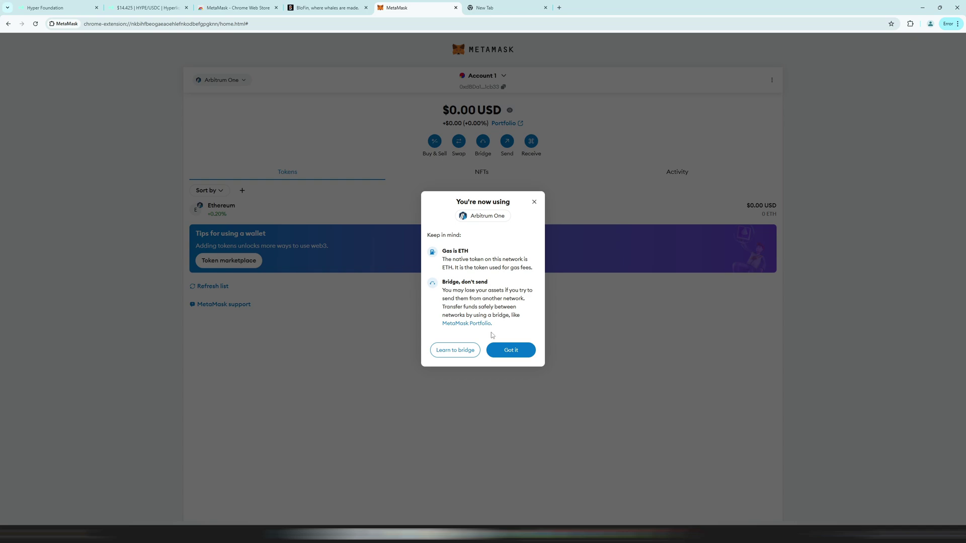
Step: Dismiss the Arbitrum One notice and copy Account 1's wallet address
click(521, 351)
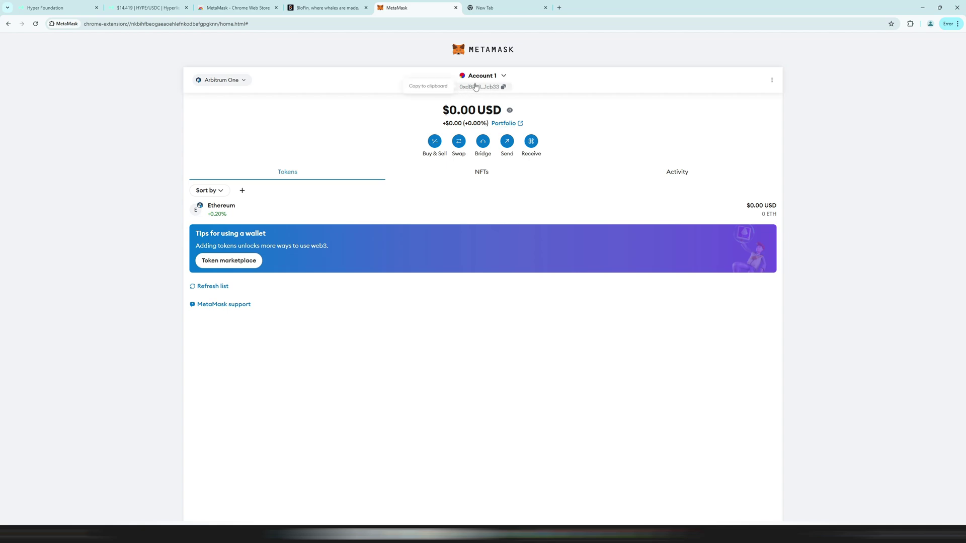
click(505, 89)
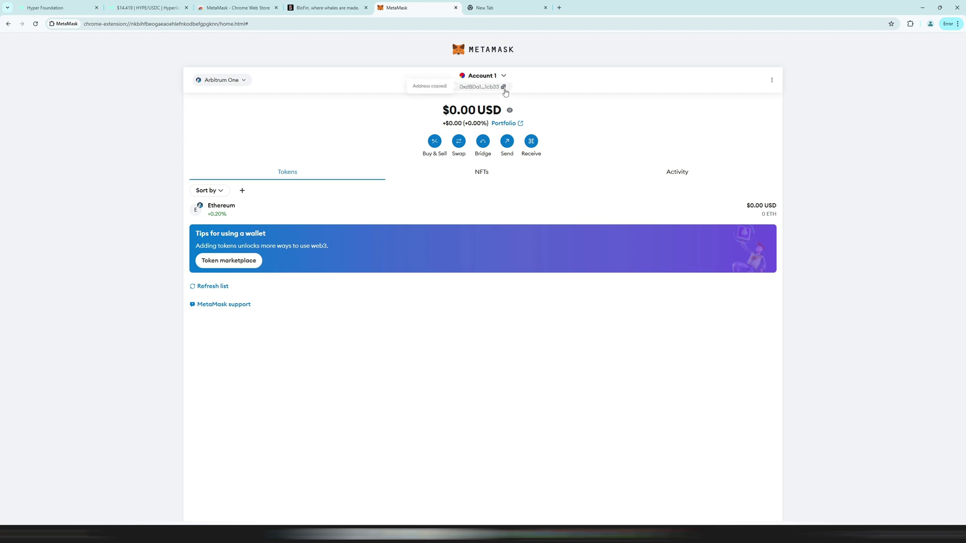
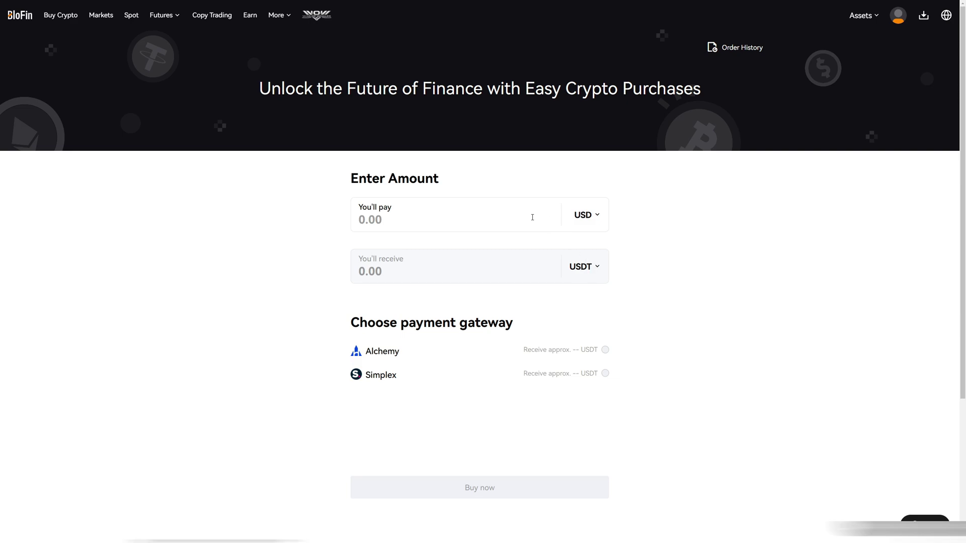
Step: Enter 100 USD to pay and check the quote of about 96.53 USDT, keeping USDT
click(508, 221)
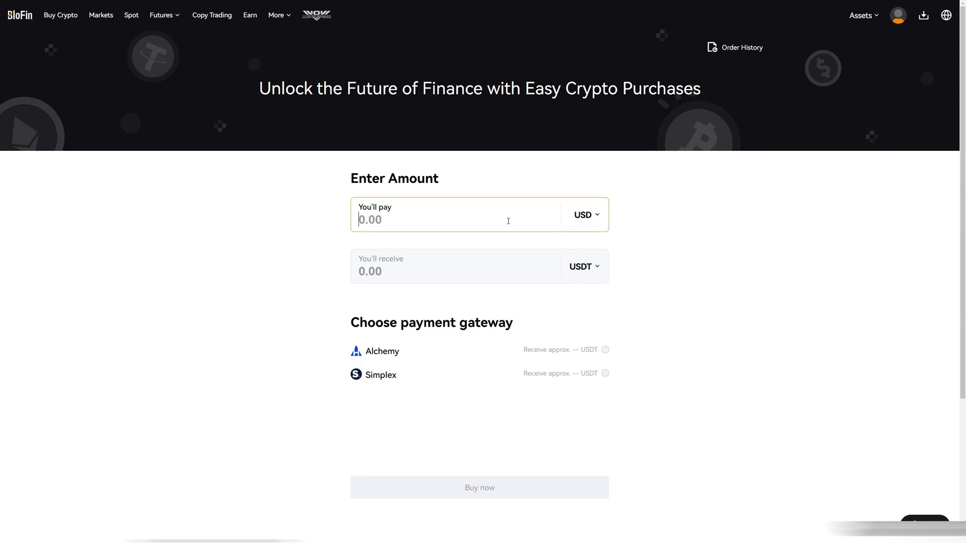
text(100)
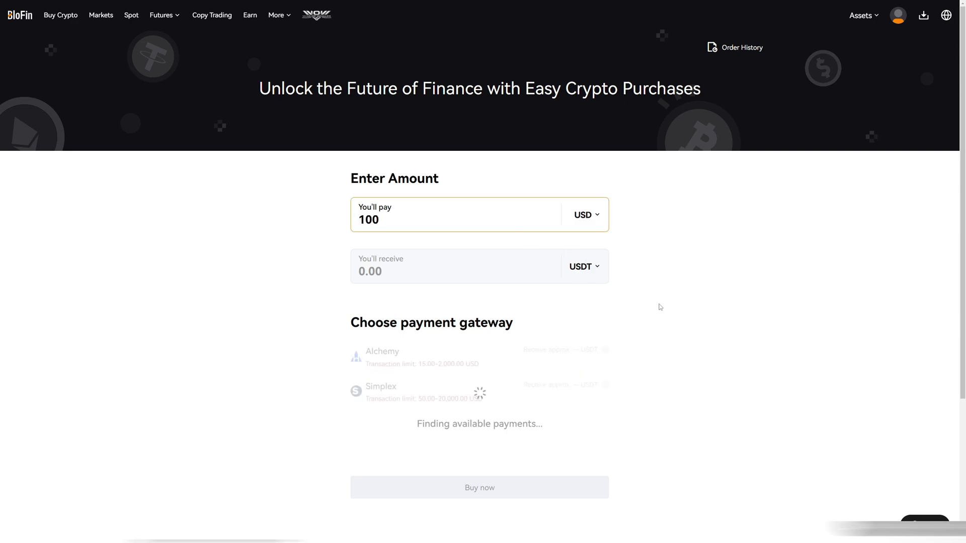
click(579, 269)
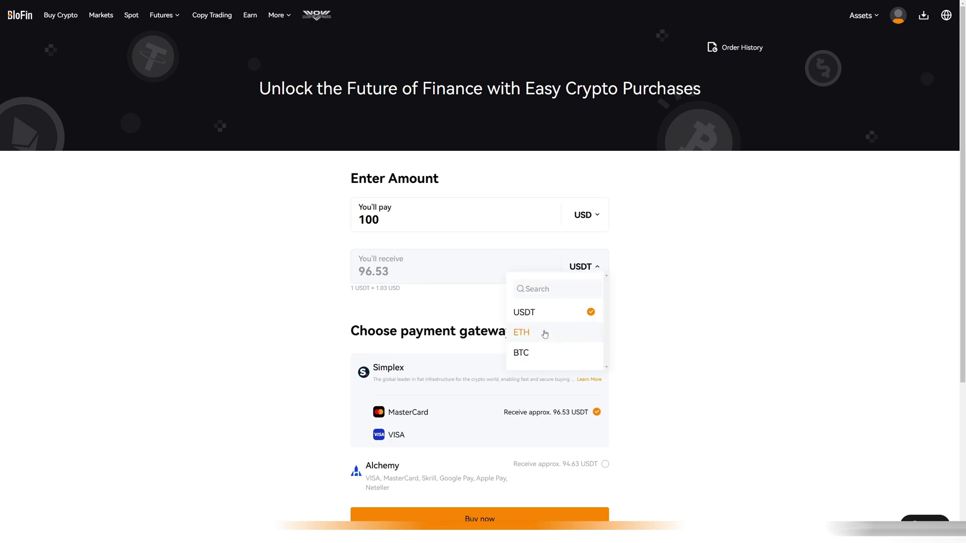
click(631, 294)
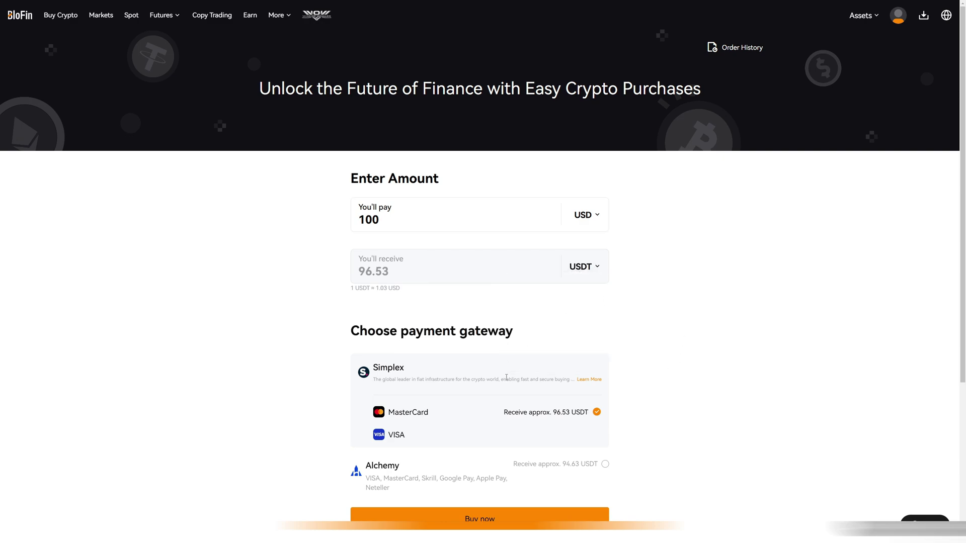
scroll(588, 338, down, 1)
click(578, 234)
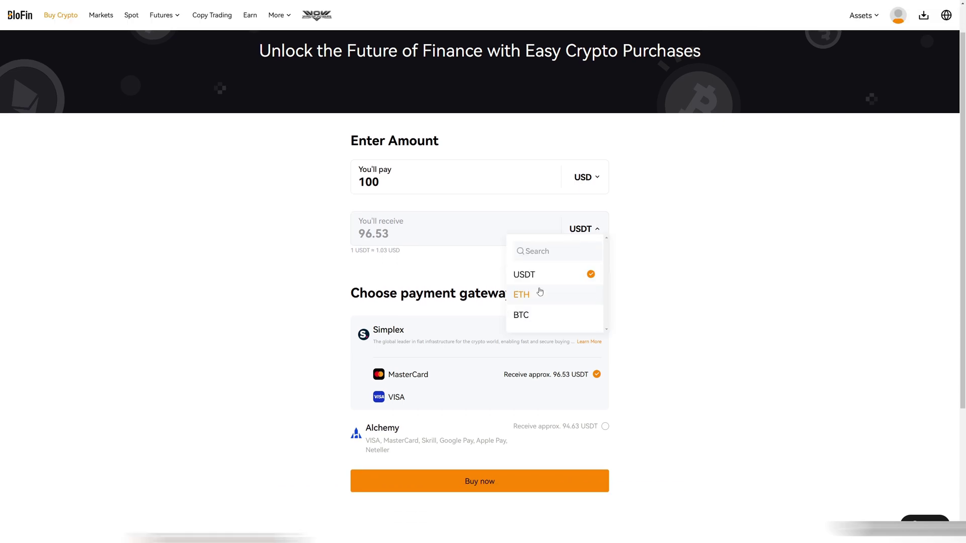
click(679, 312)
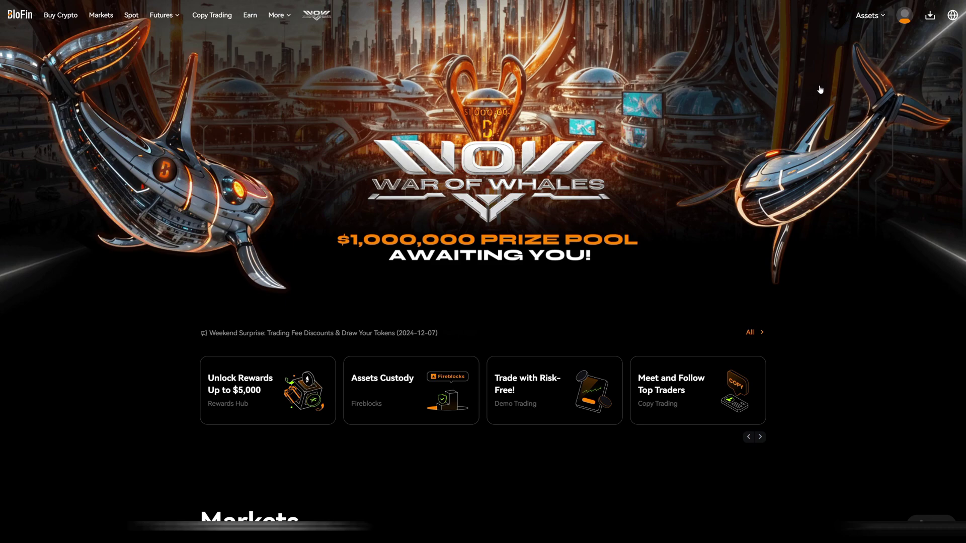
Step: Transfer all 103.16 USDT from the Funding Account to the Spot Account
mouse_move(863, 25)
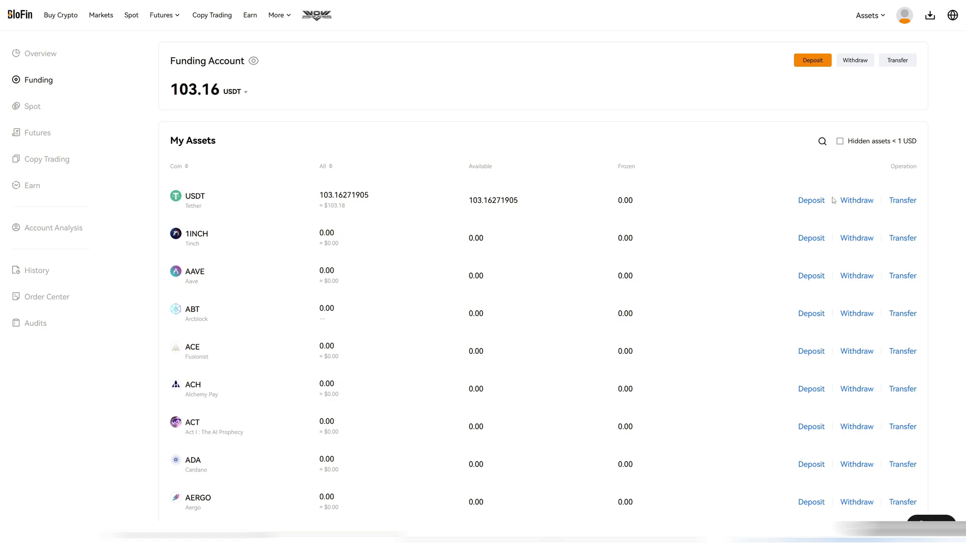
click(902, 201)
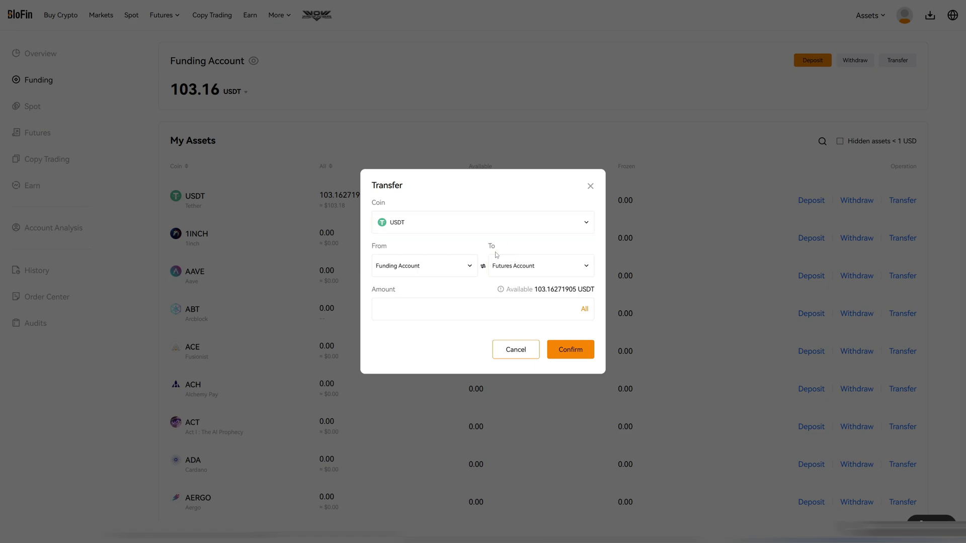
click(530, 273)
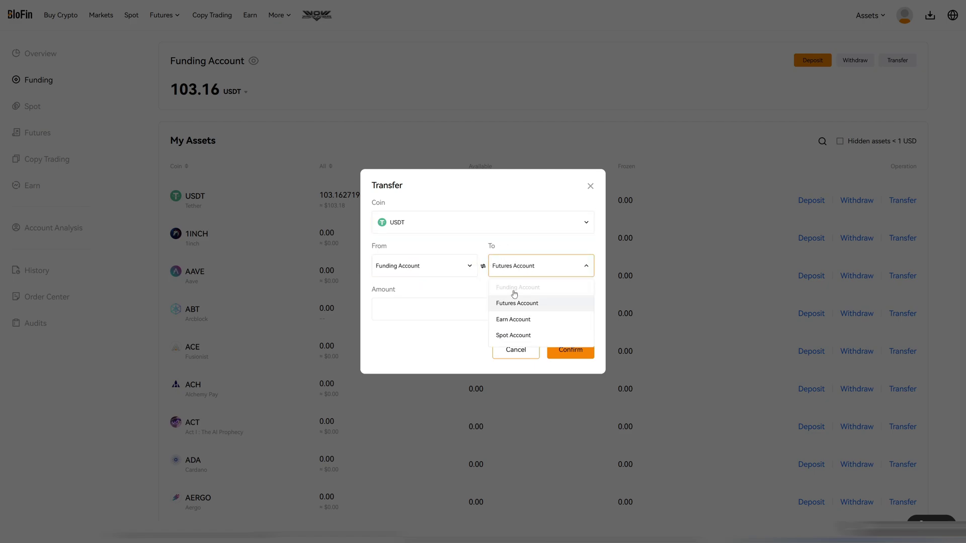
click(513, 335)
click(584, 309)
click(578, 349)
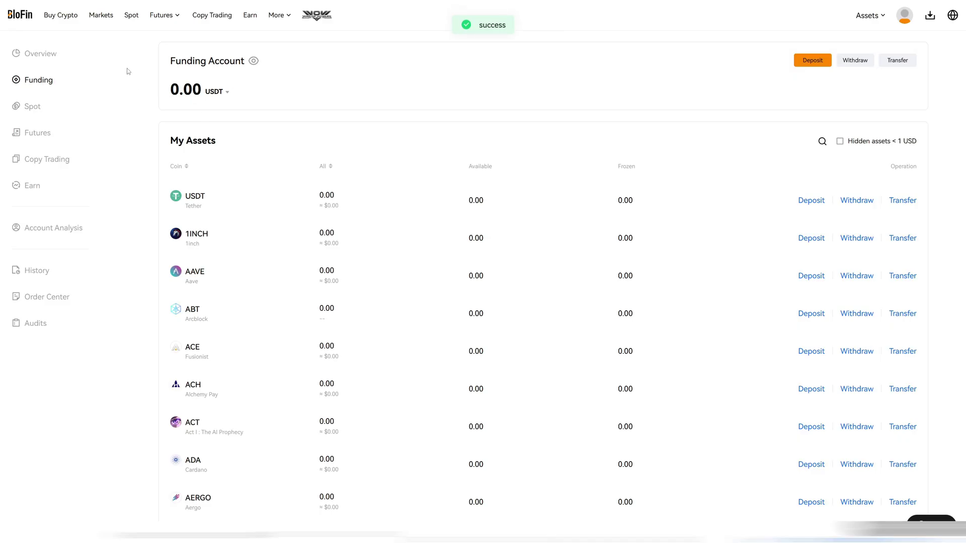
Step: Switch the spot market to the ETH/USDT pair
click(131, 15)
click(55, 64)
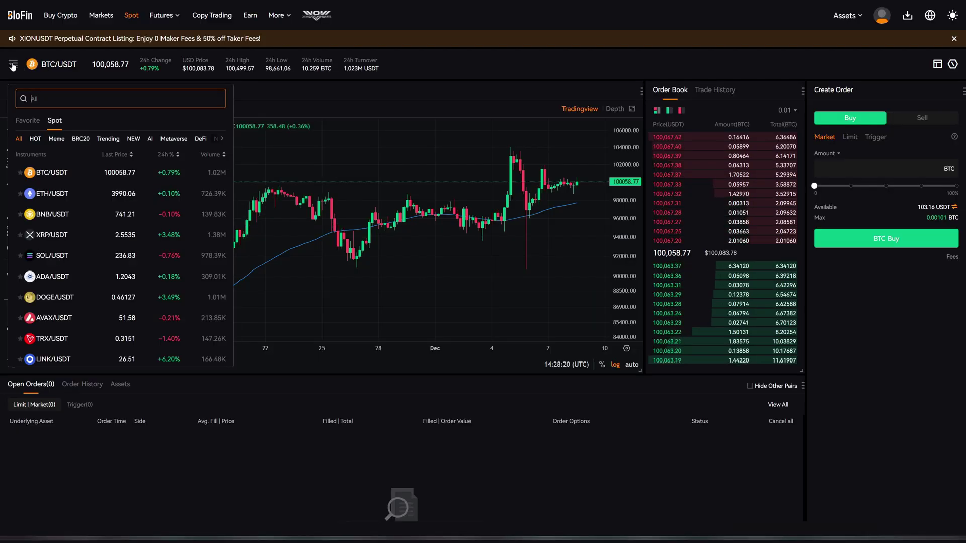
text(eth)
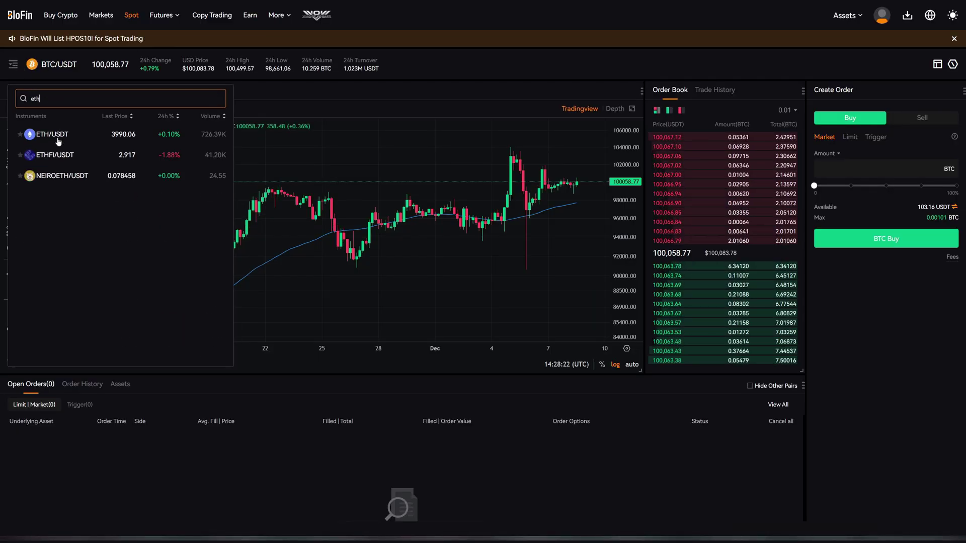
click(52, 133)
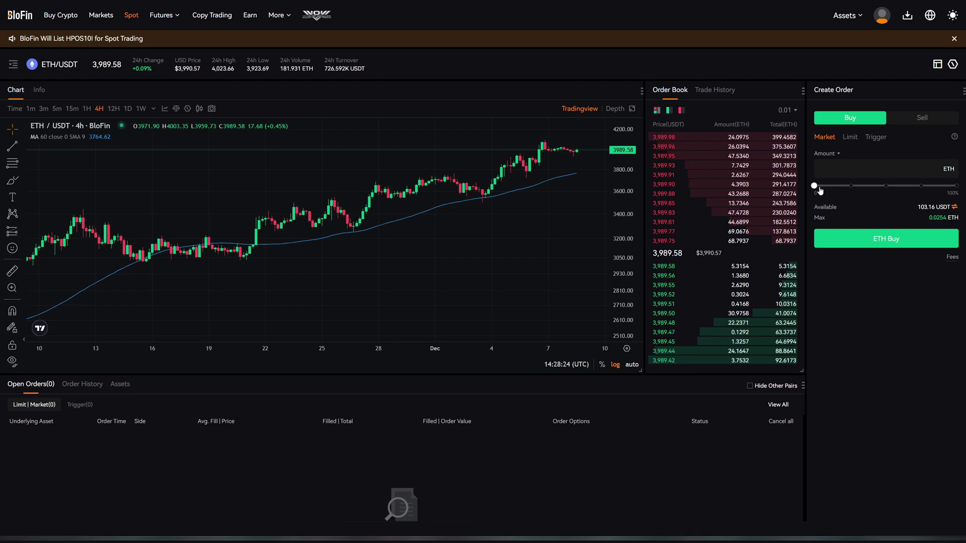
Step: Market-buy ETH with the full USDT balance and confirm the order
drag(813, 186, 957, 185)
click(917, 238)
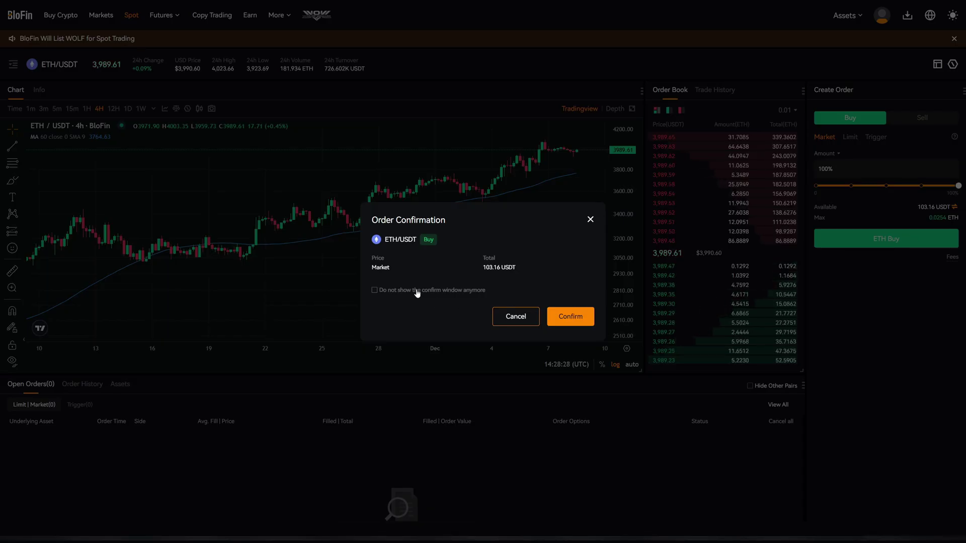
click(416, 291)
click(565, 316)
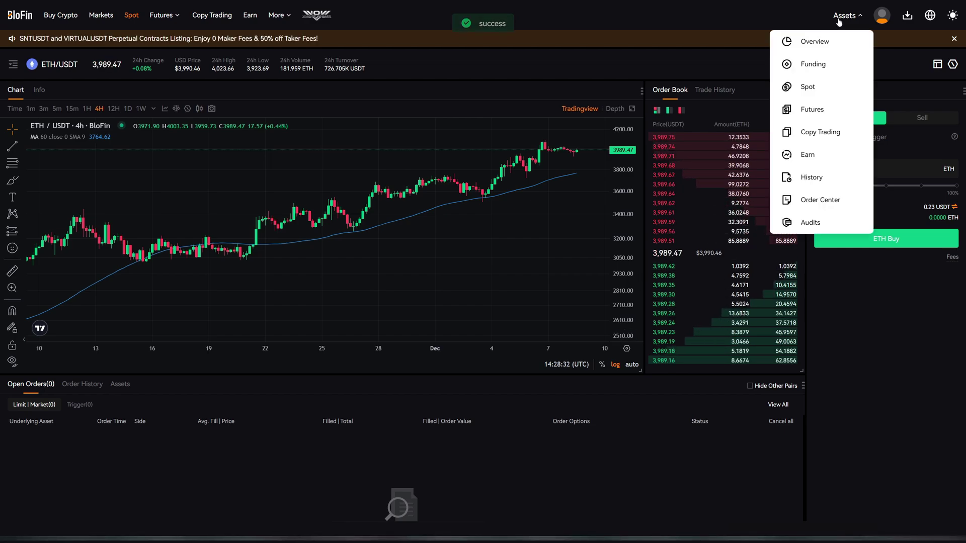
Step: Transfer all 0.0257742 ETH from the Spot Account to the Funding Account
click(810, 86)
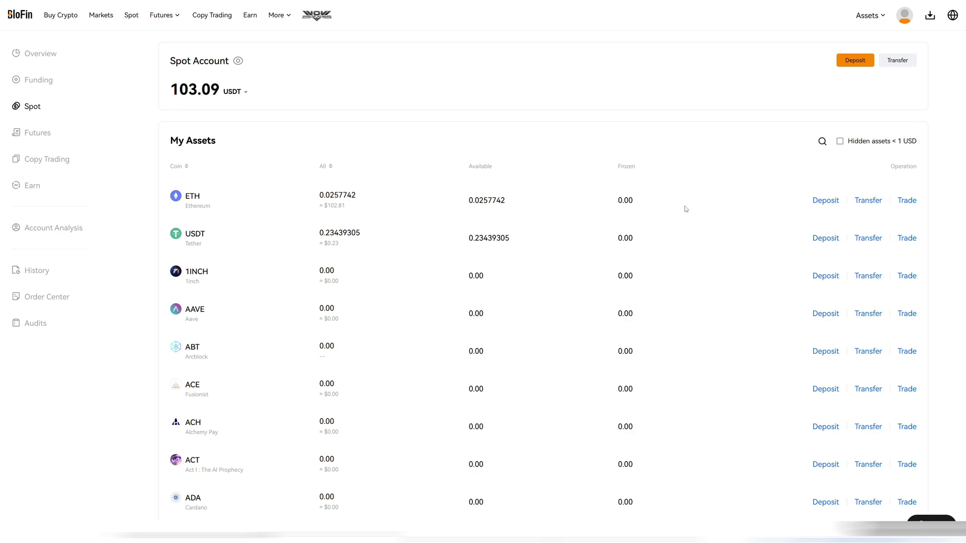
double_click(184, 196)
click(222, 196)
click(867, 202)
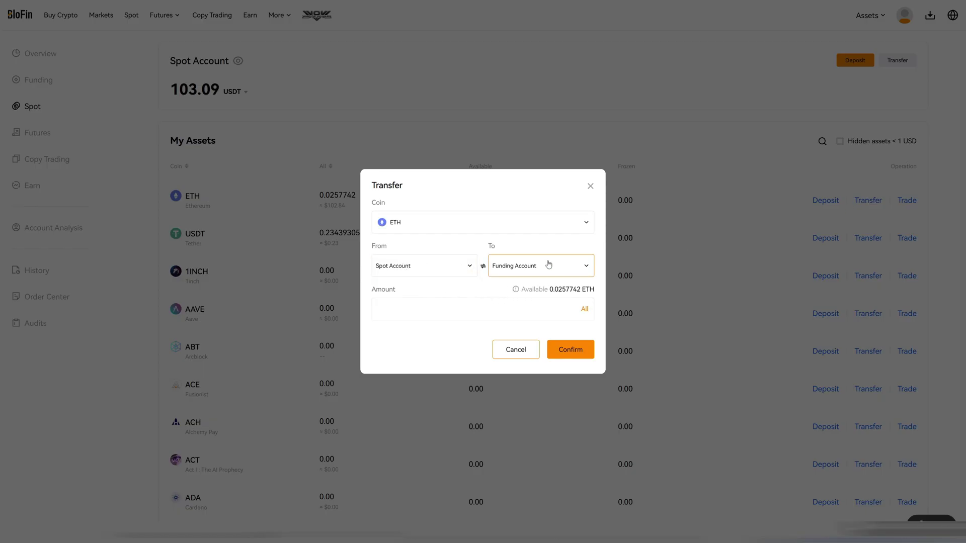
click(584, 308)
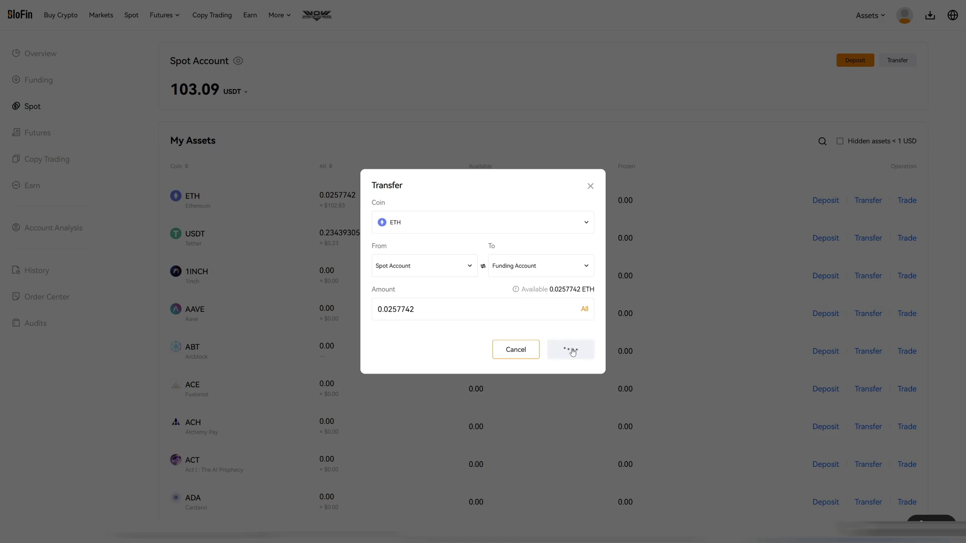
click(573, 350)
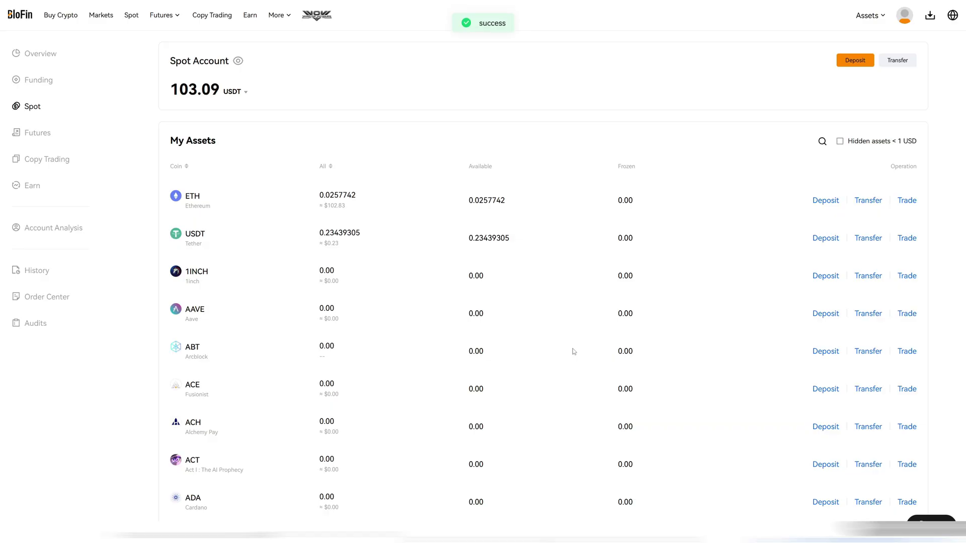
click(36, 81)
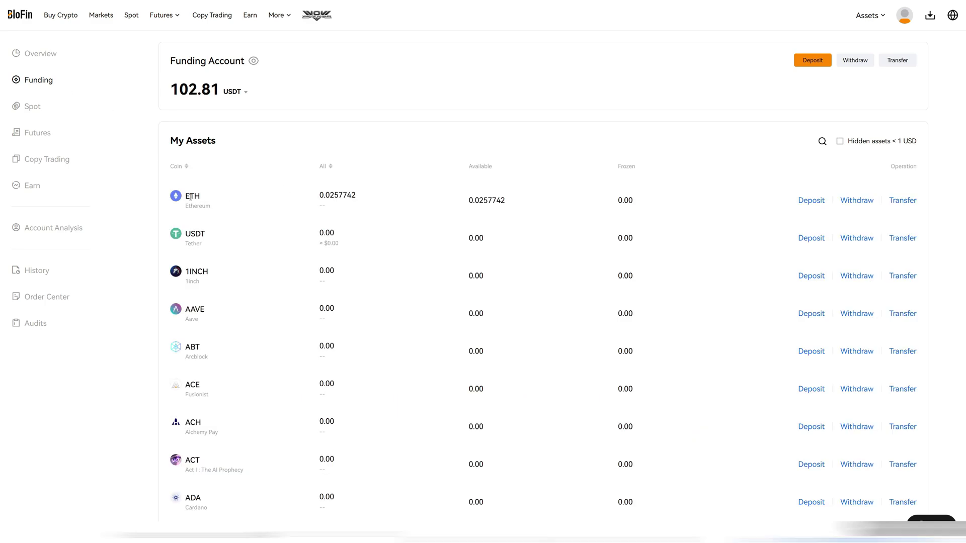
Step: Begin an ETH withdrawal from the Funding Account with ETH chosen as the coin
drag(187, 195, 203, 197)
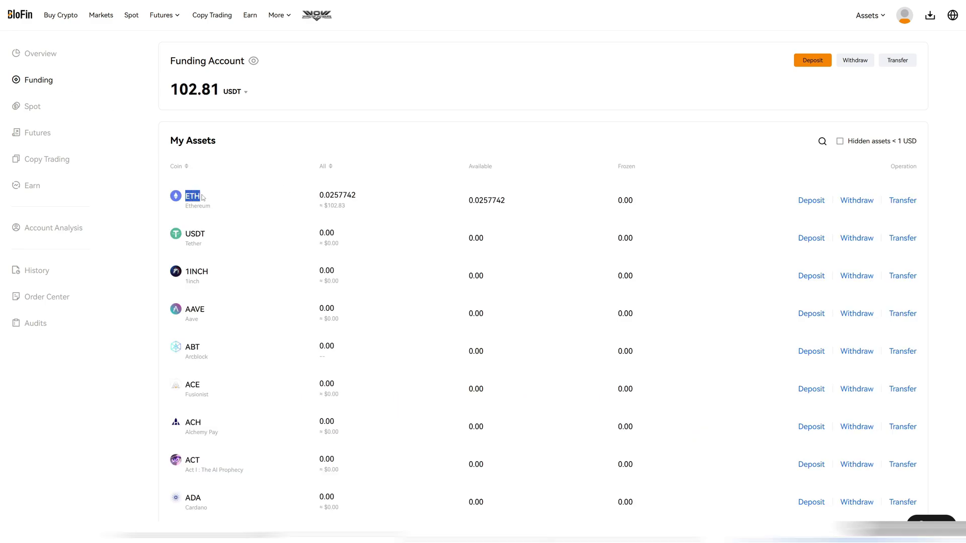
click(212, 199)
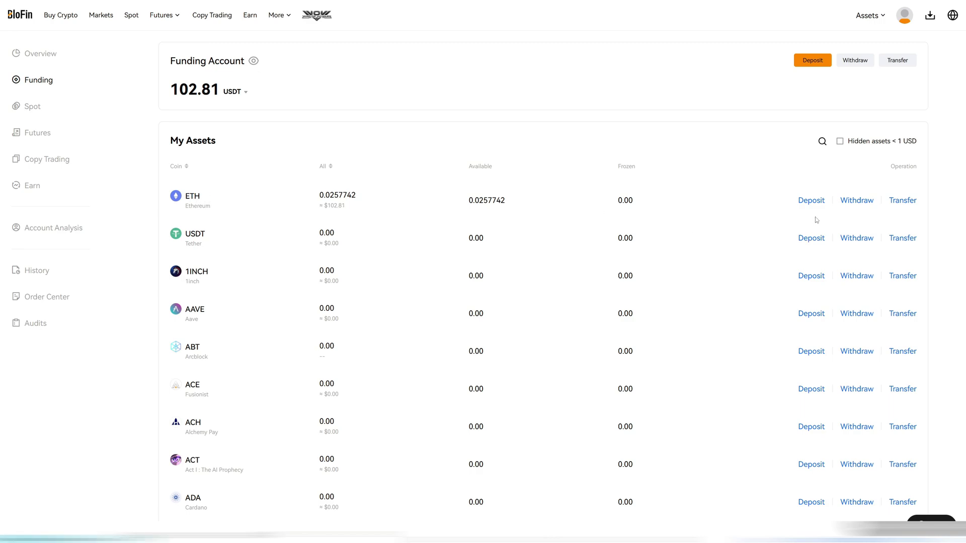
click(857, 200)
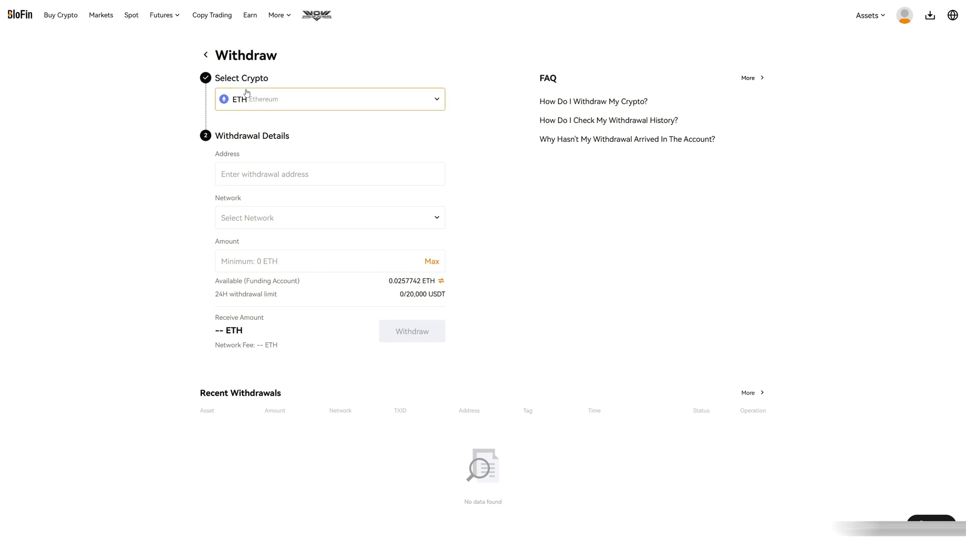
drag(216, 78, 274, 80)
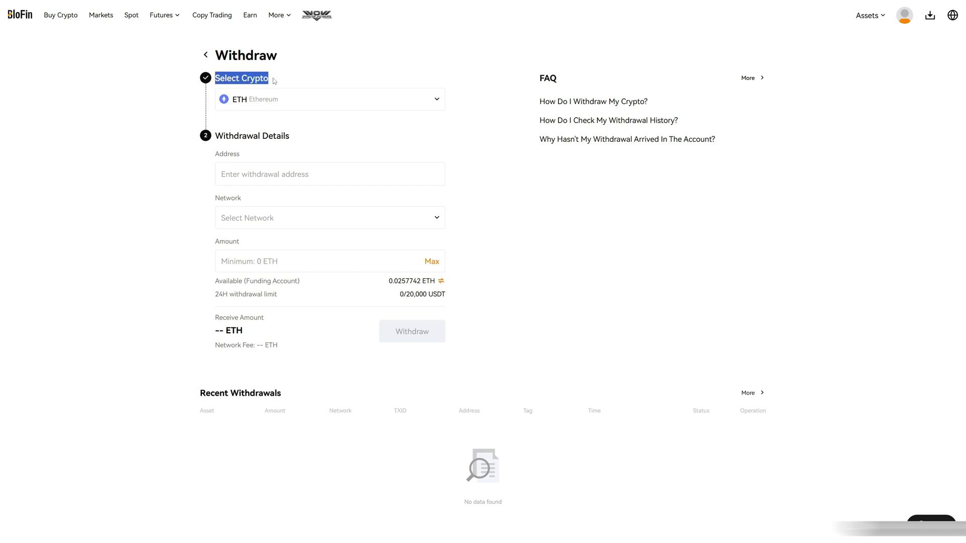
click(261, 101)
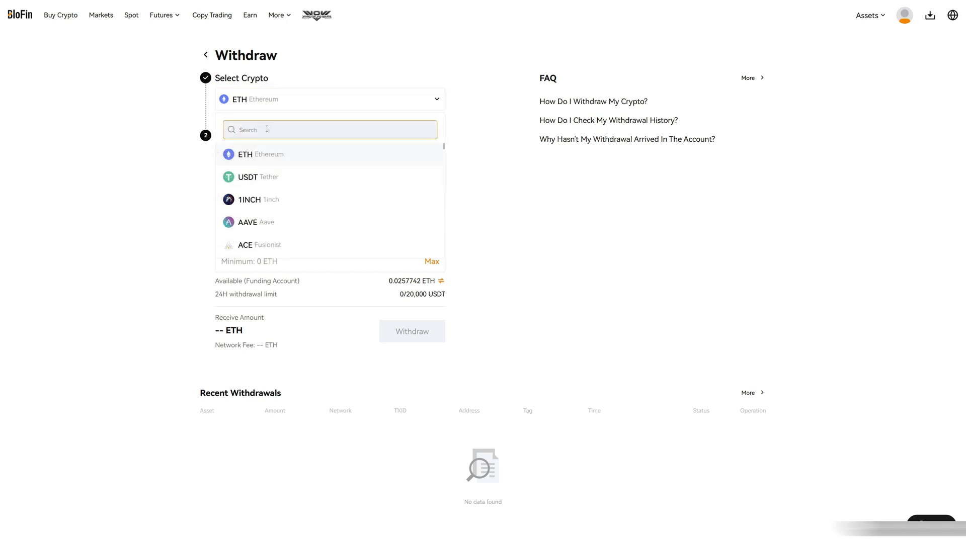
text(eth)
click(254, 164)
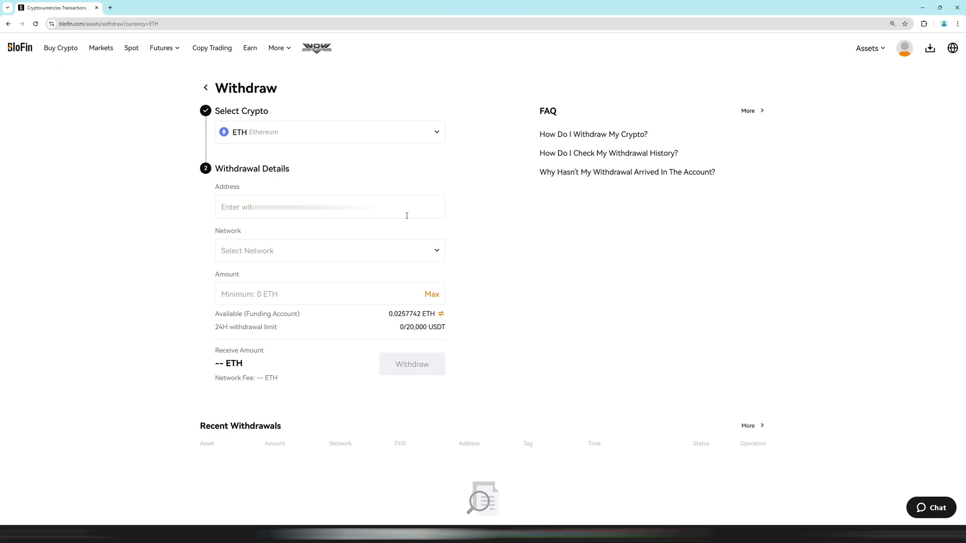
Step: Paste the MetaMask wallet address and choose Arbitrum One as the withdrawal network
click(385, 213)
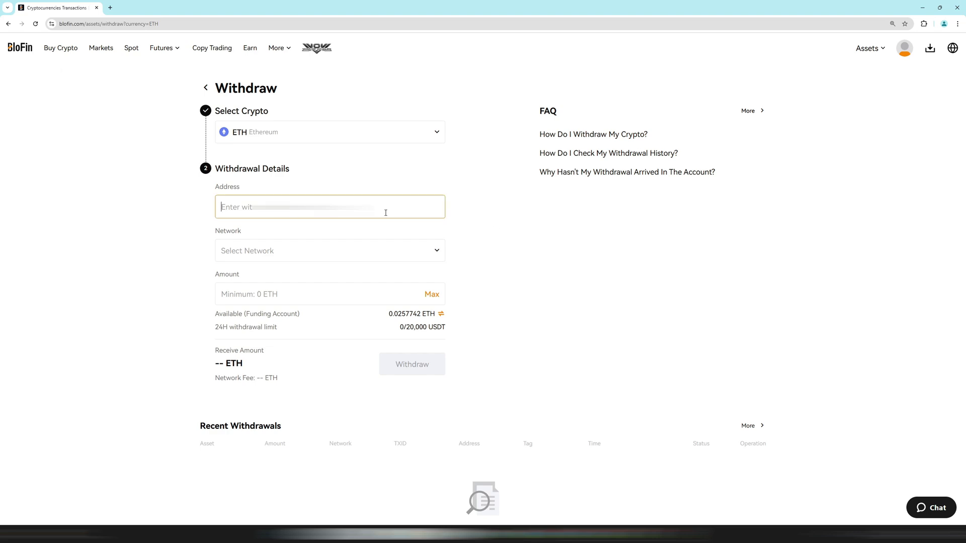
key(ctrl+v)
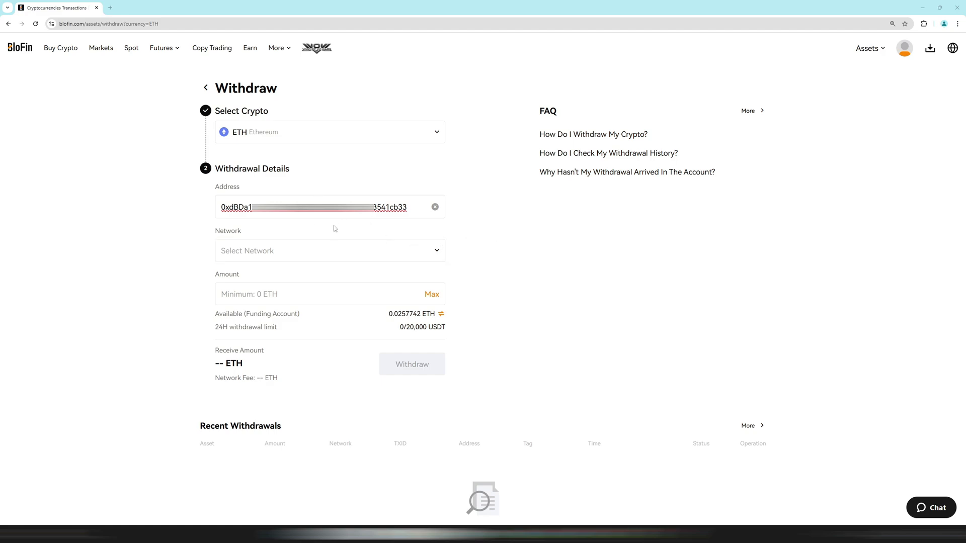
click(253, 254)
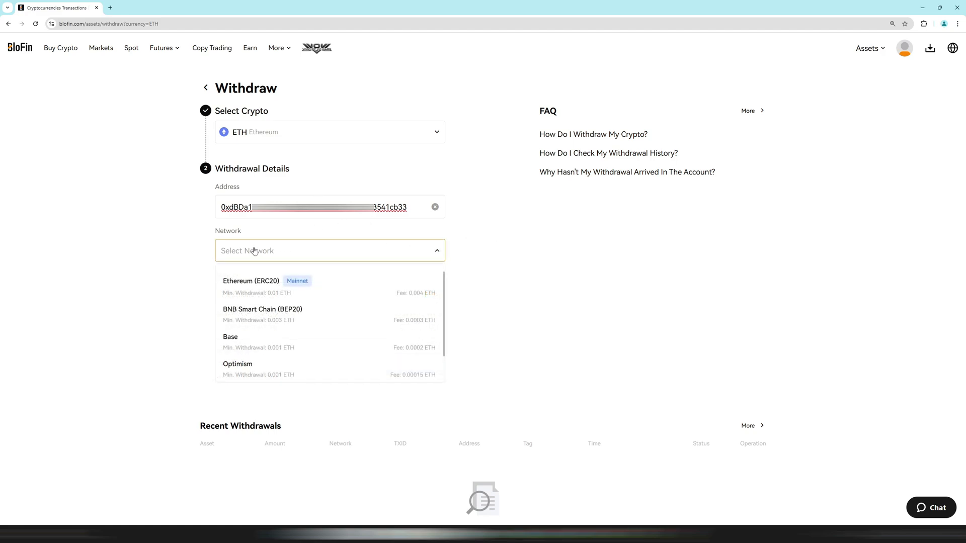
scroll(319, 313, down, 1)
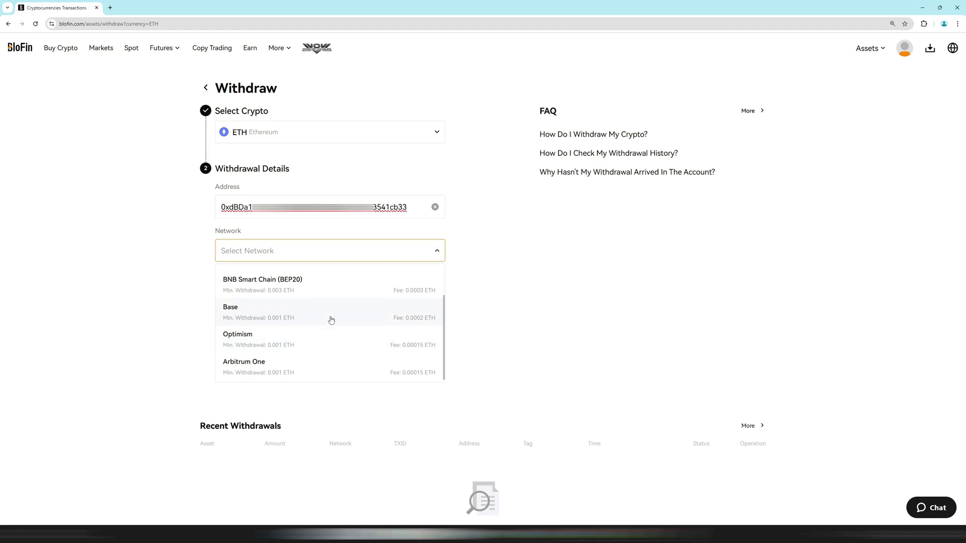
scroll(327, 320, up, 1)
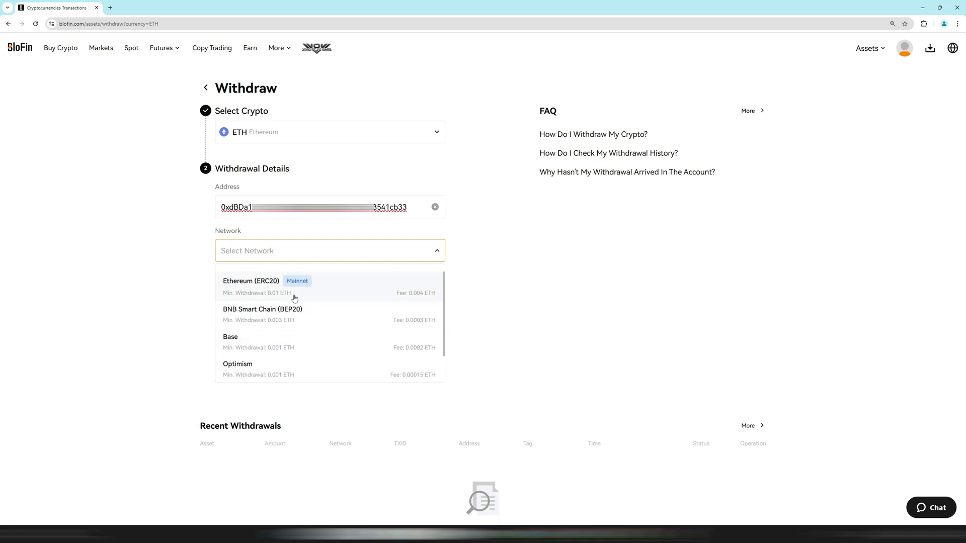
scroll(294, 298, down, 1)
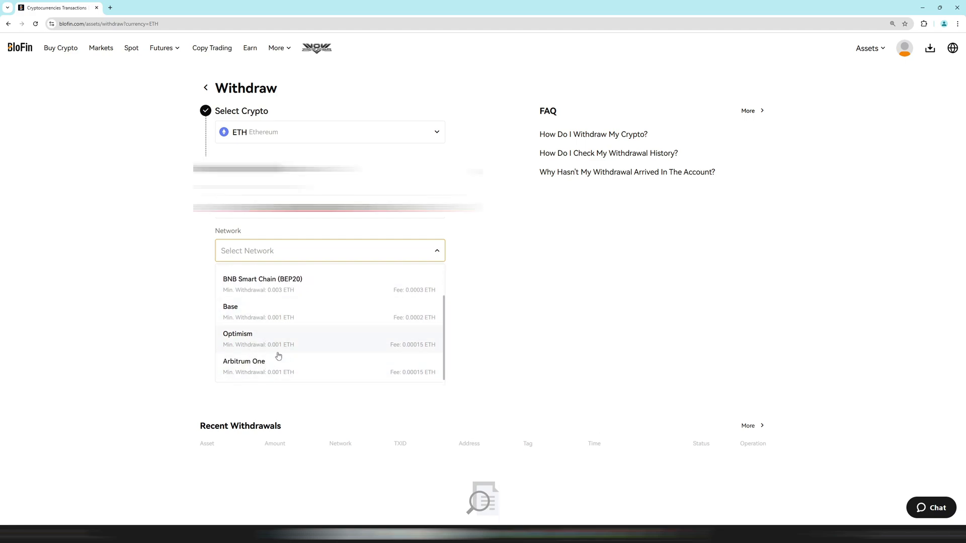
scroll(270, 335, up, 1)
scroll(277, 334, down, 2)
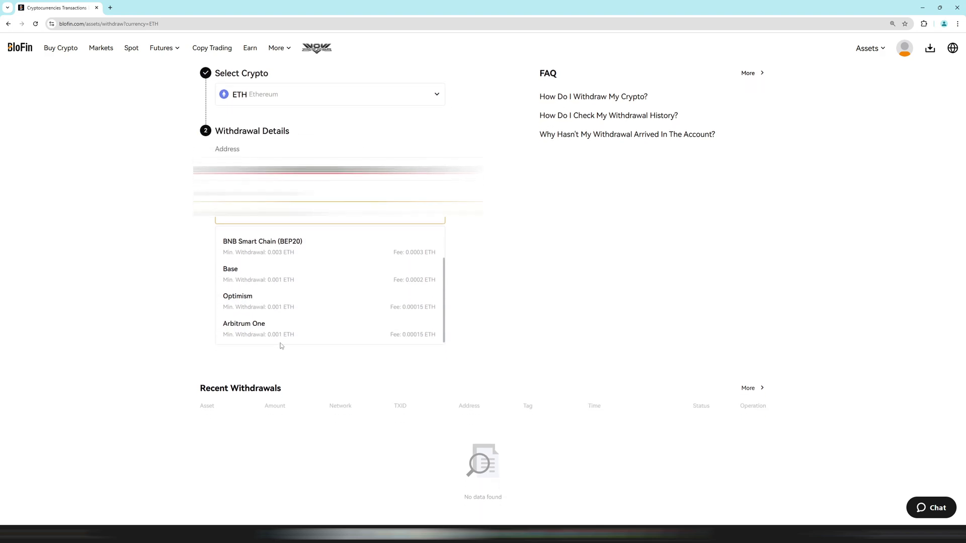
click(278, 332)
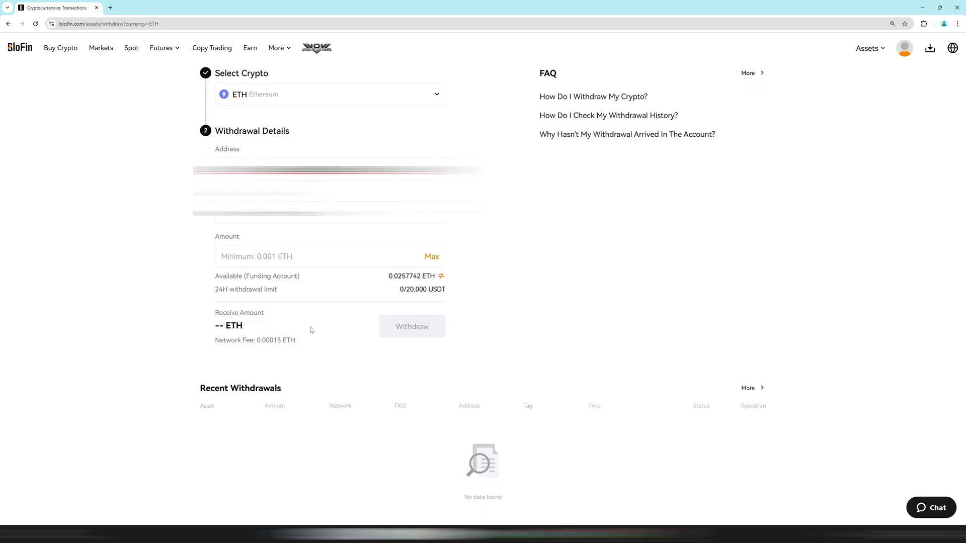
Step: Withdraw the maximum 0.0257742 ETH and bring up the confirmation
scroll(352, 332, up, 1)
click(432, 296)
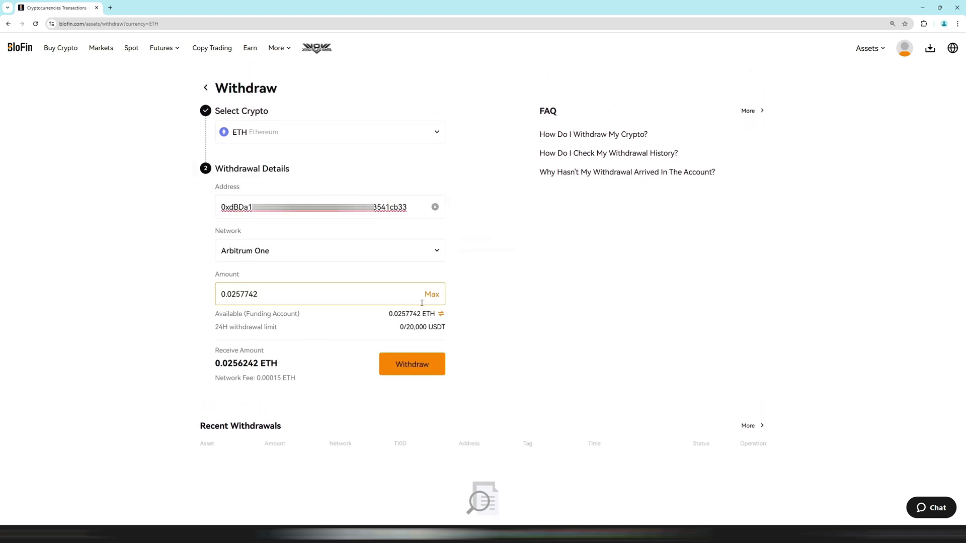
click(411, 371)
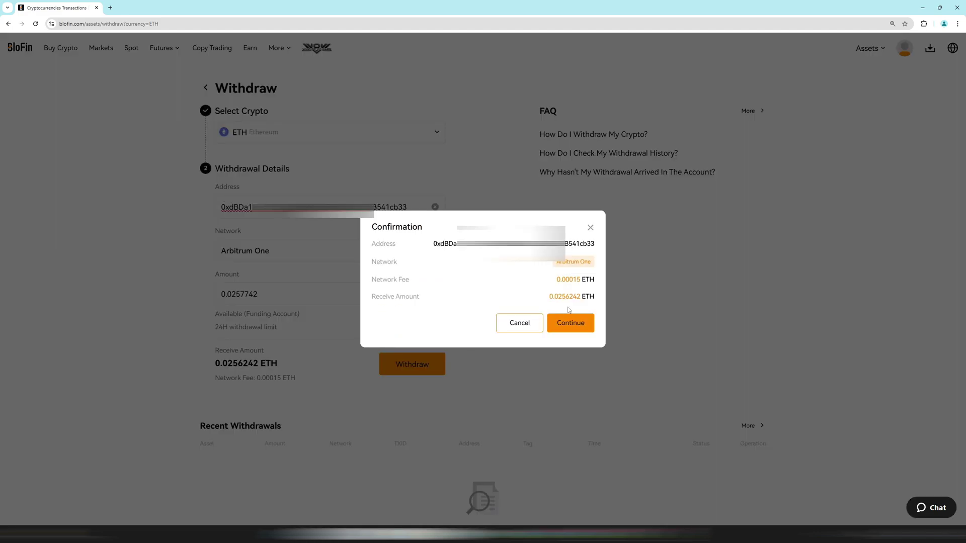
Step: Accept the withdrawal details and request the e-mail verification code
click(569, 323)
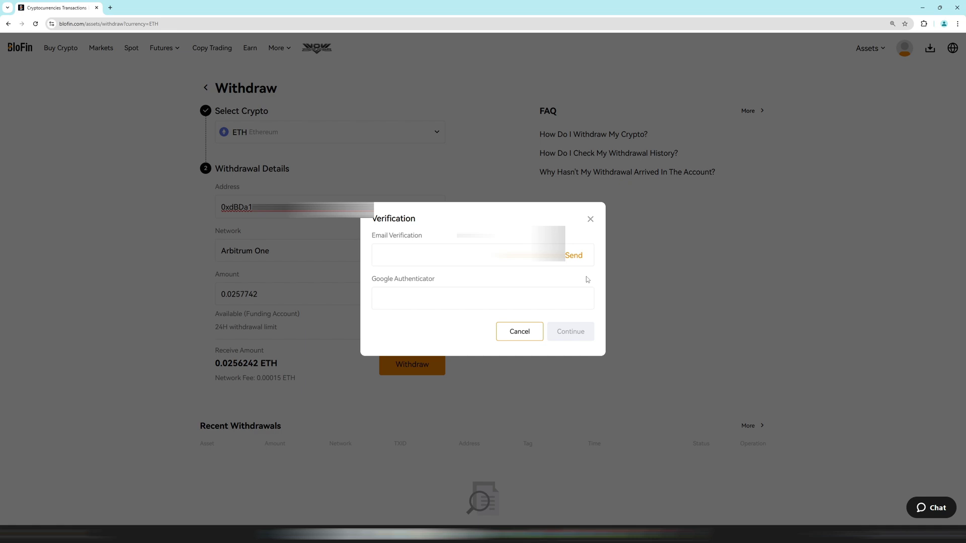
click(574, 255)
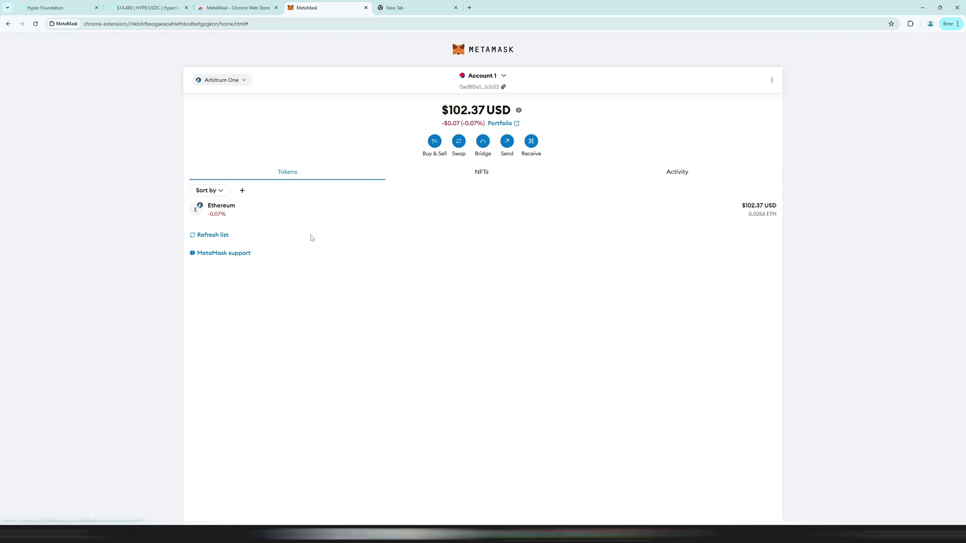
Step: Start a MetaMask swap with USDC as the token to receive
click(458, 143)
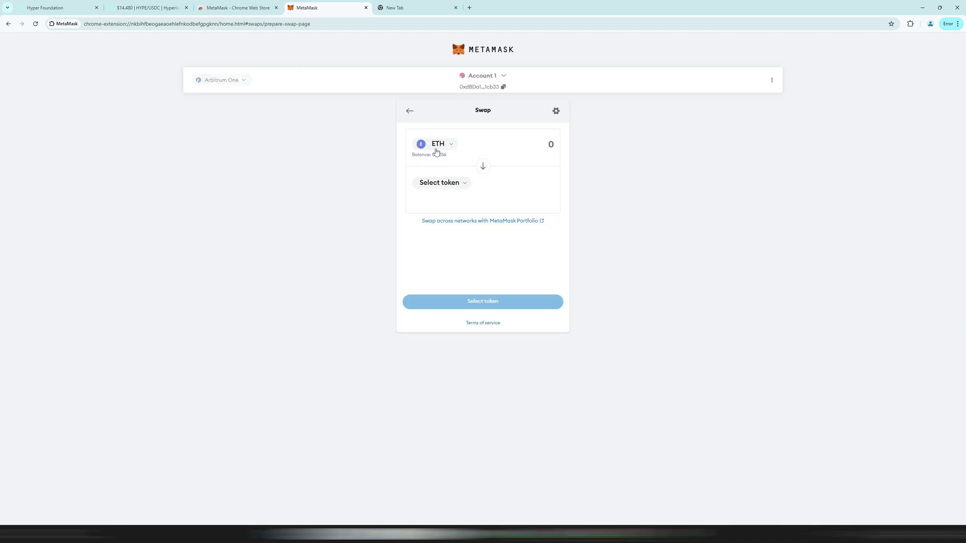
click(446, 184)
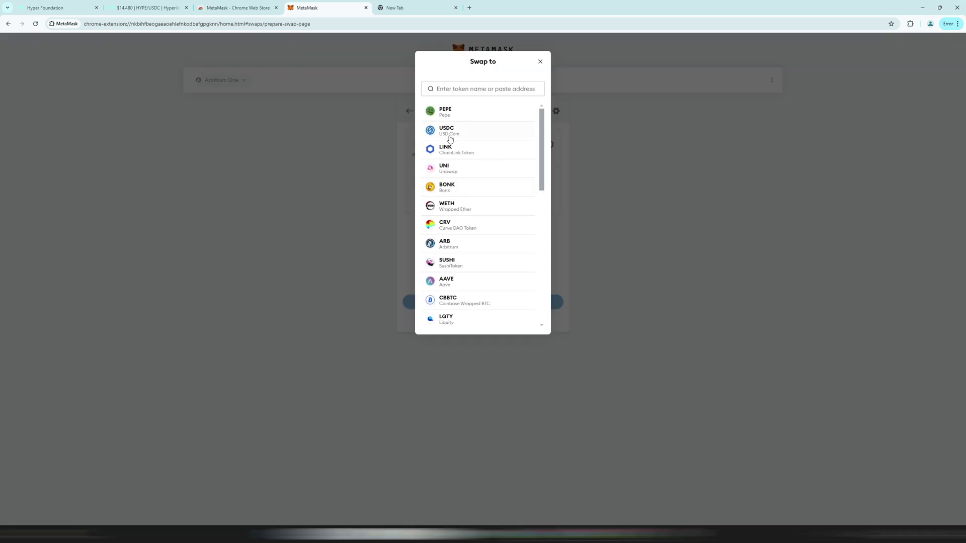
click(461, 91)
text(usdc)
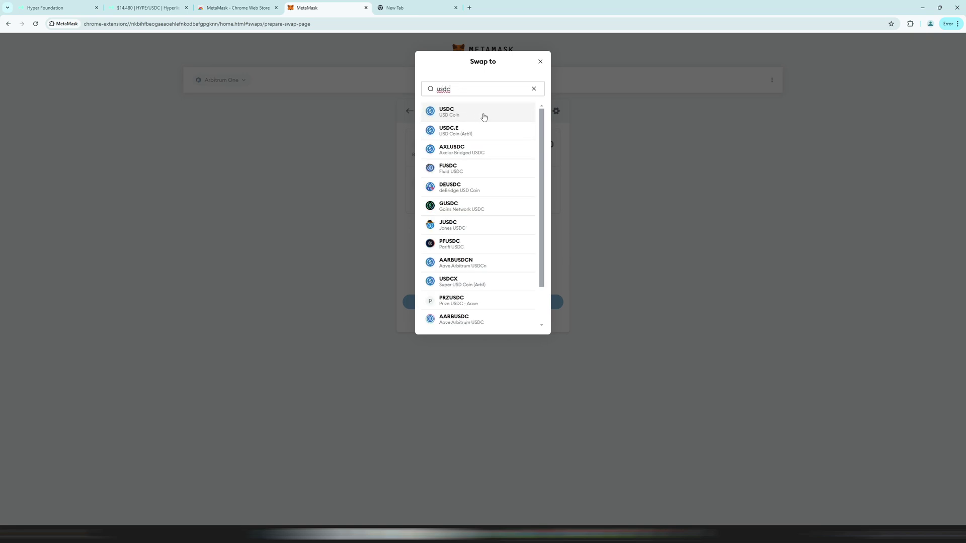
click(484, 117)
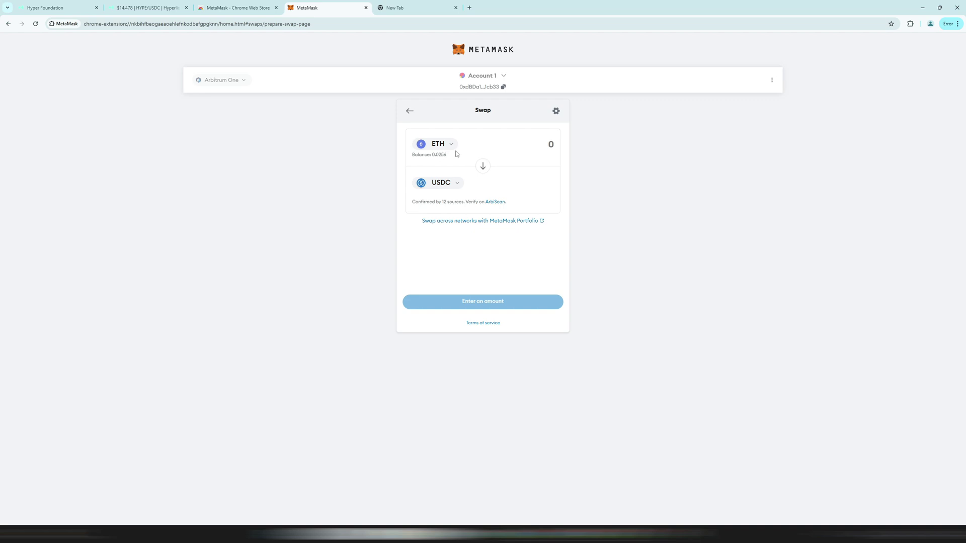
Step: Swap 0.025 ETH into USDC and close the completed swap summary
click(538, 153)
text(0.025)
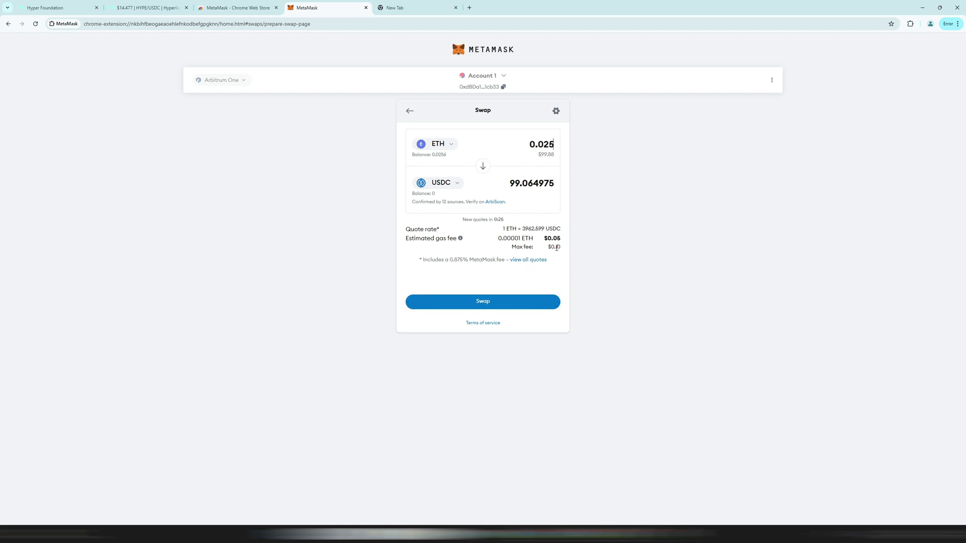
click(515, 302)
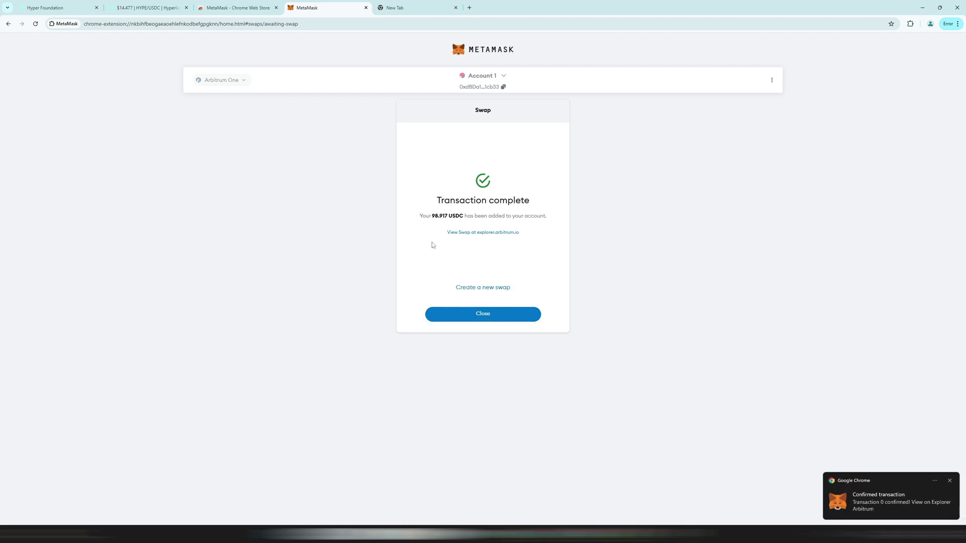
click(504, 320)
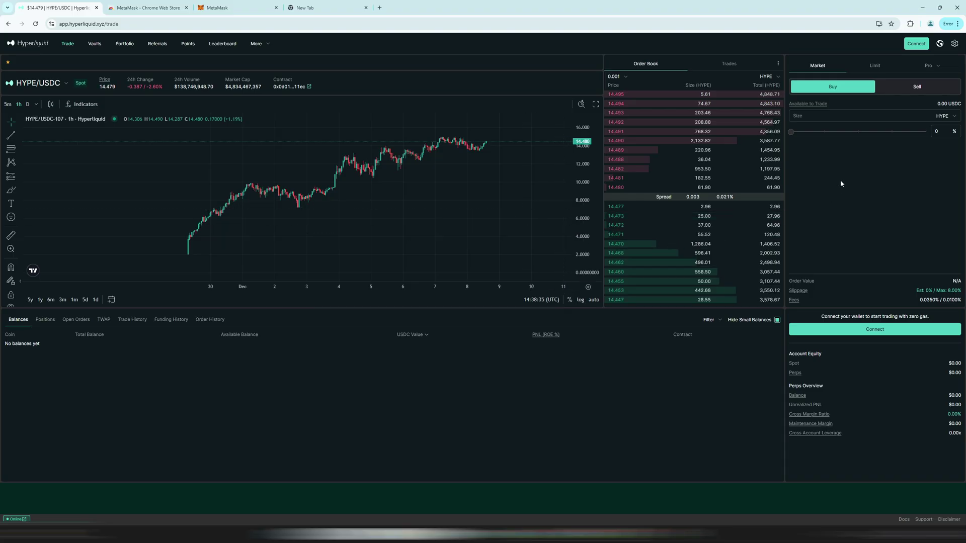
Step: Connect the MetaMask wallet to Hyperliquid and approve the connection
click(915, 44)
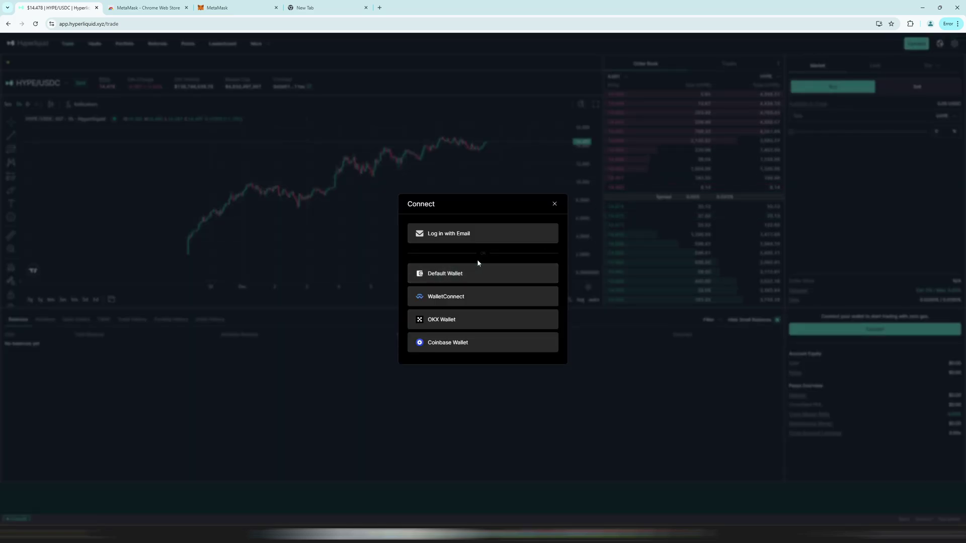
key(Escape)
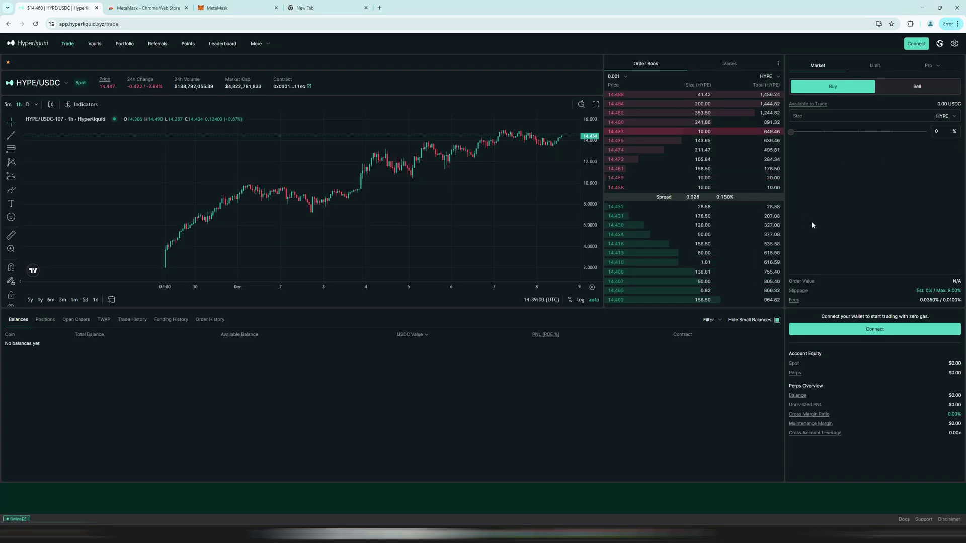
click(915, 43)
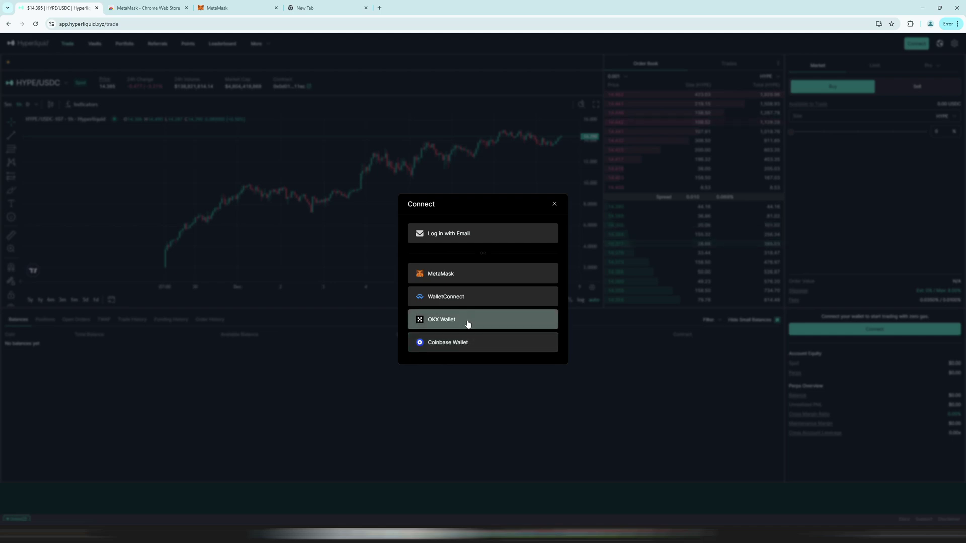
click(474, 274)
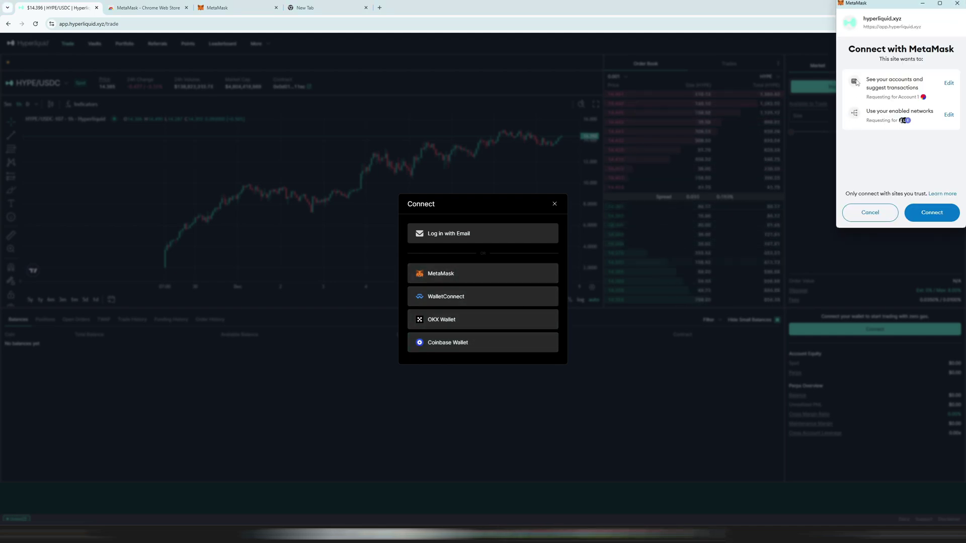
drag(872, 8, 840, 62)
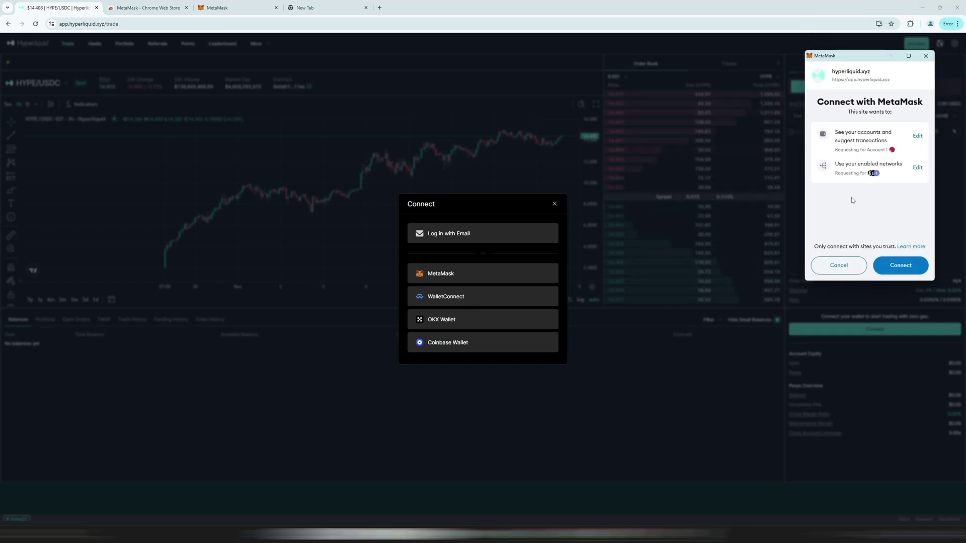
click(901, 266)
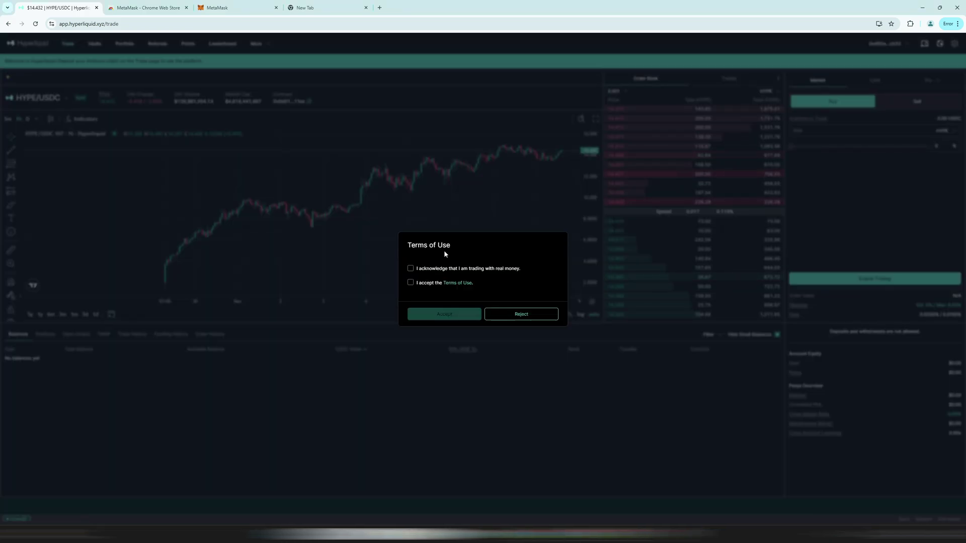
Step: Accept both terms checkboxes and sign the terms acceptance message
click(410, 268)
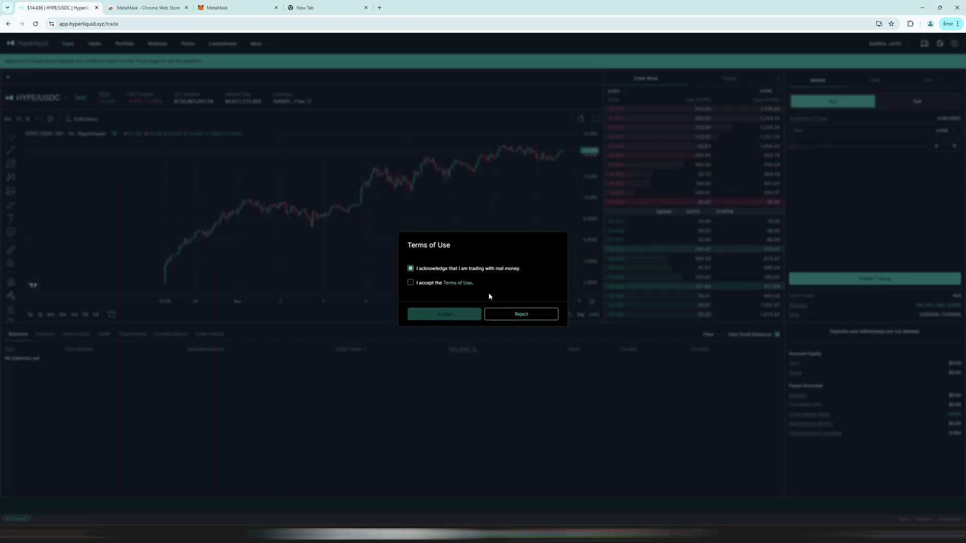
click(410, 282)
click(454, 315)
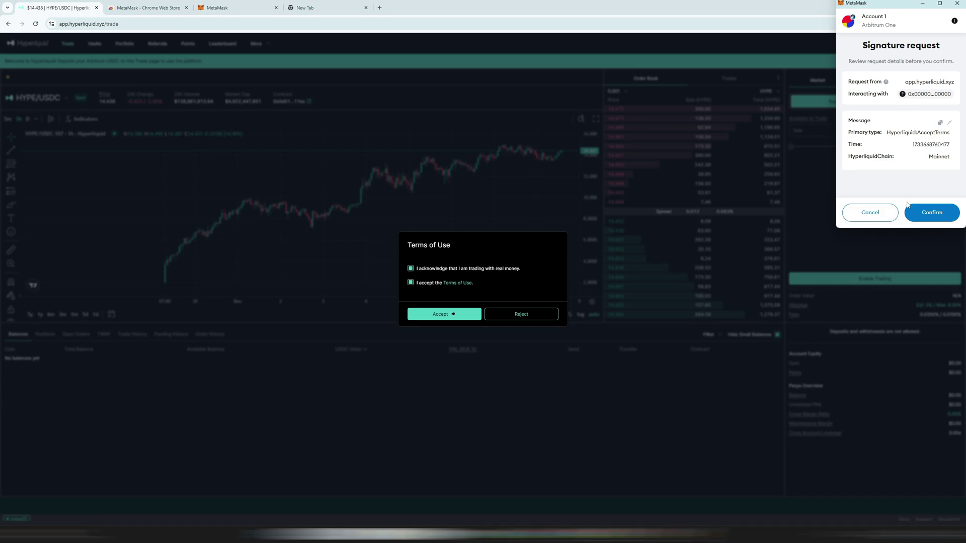
click(930, 215)
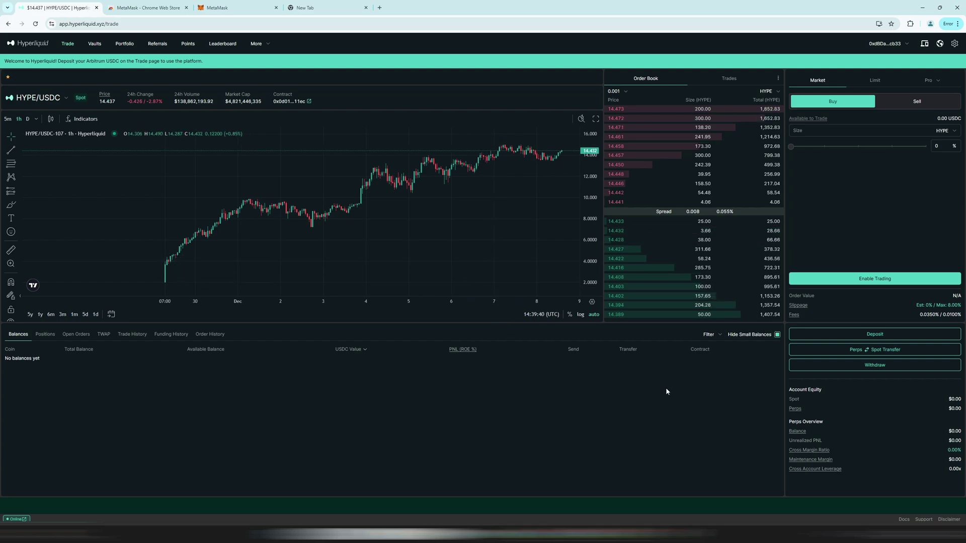
Step: Open Deposit and establish a persistent trading connection, signing it in MetaMask
click(879, 334)
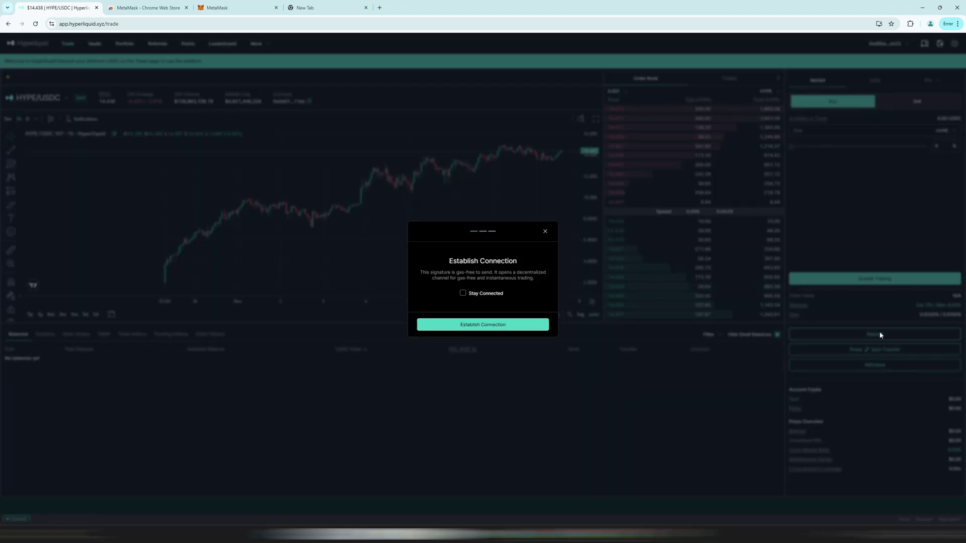
click(463, 294)
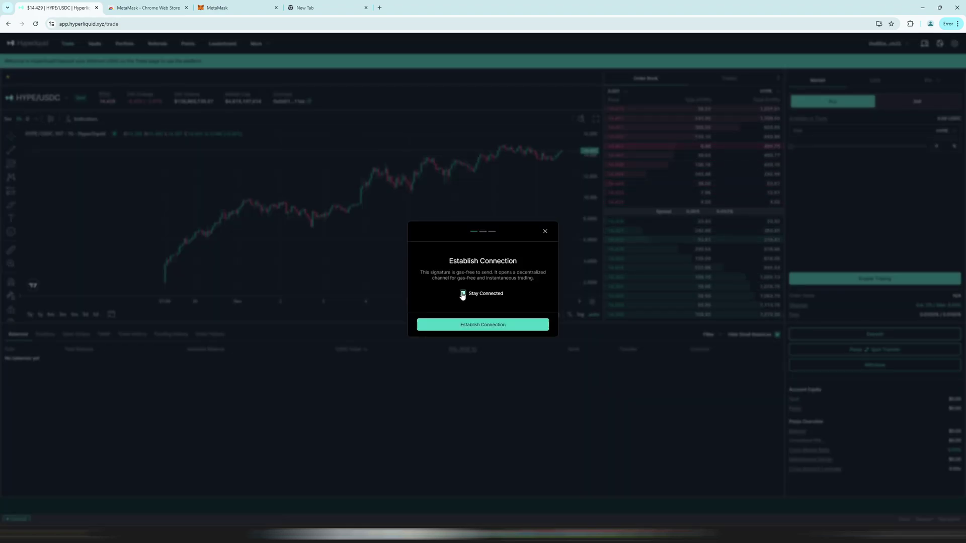
click(495, 332)
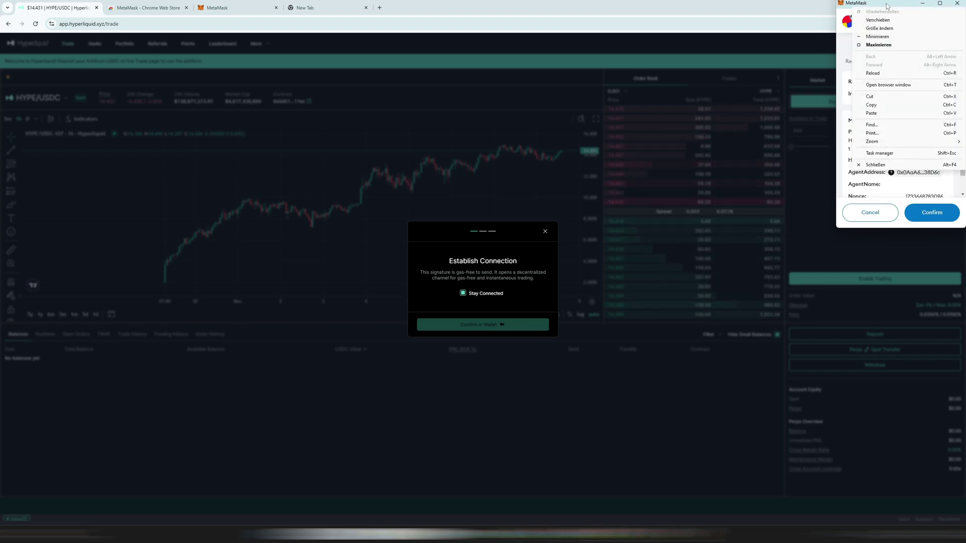
drag(884, 9, 869, 24)
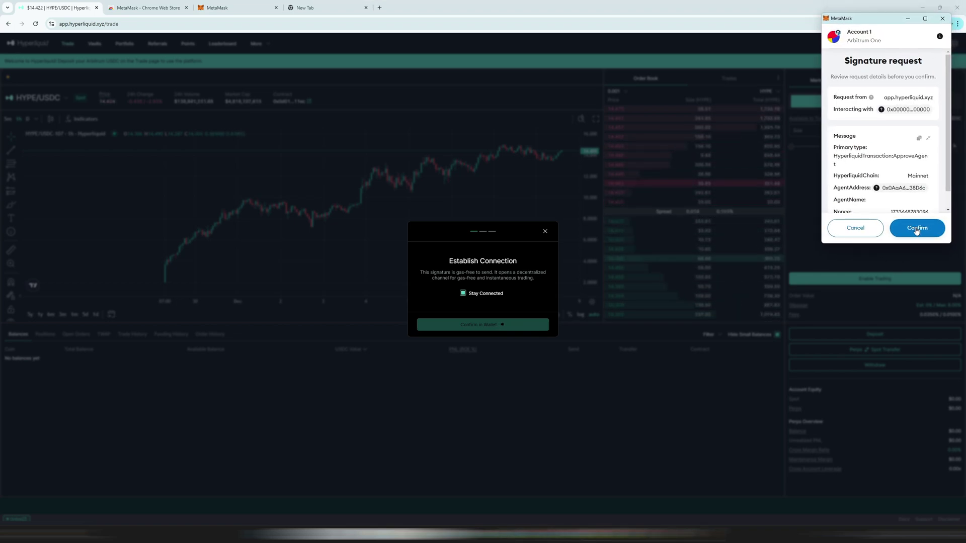
scroll(917, 230, down, 1)
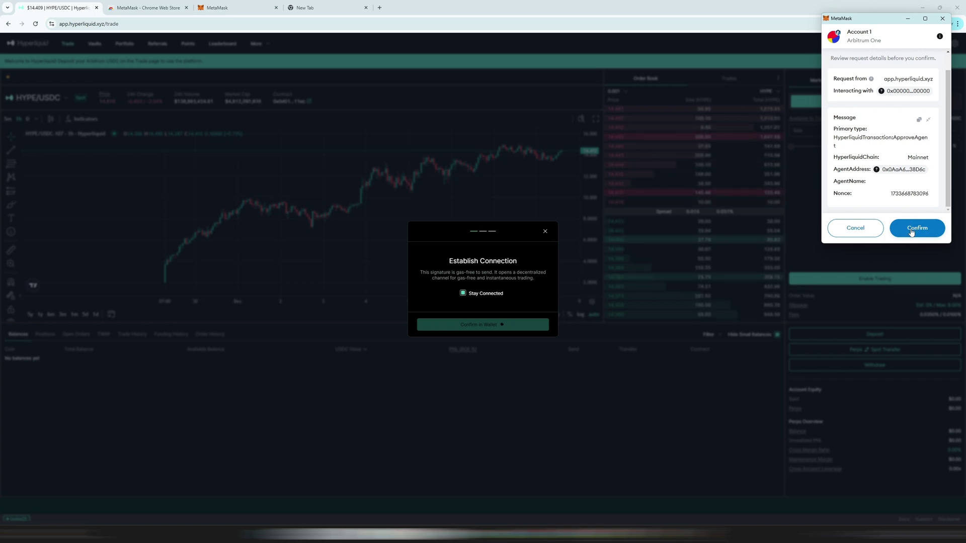
click(916, 229)
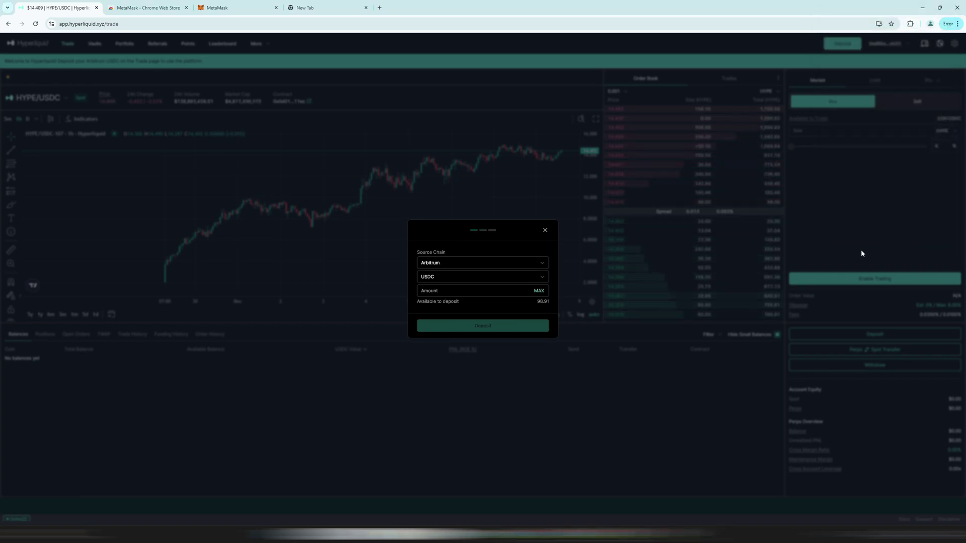
Step: Deposit the maximum 98.91 USDC from Arbitrum into Hyperliquid
click(476, 291)
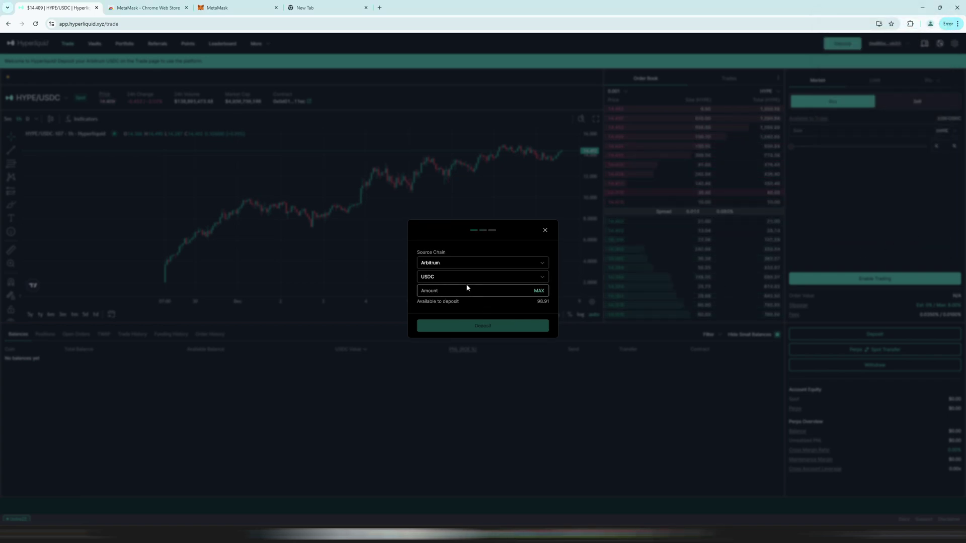
click(539, 291)
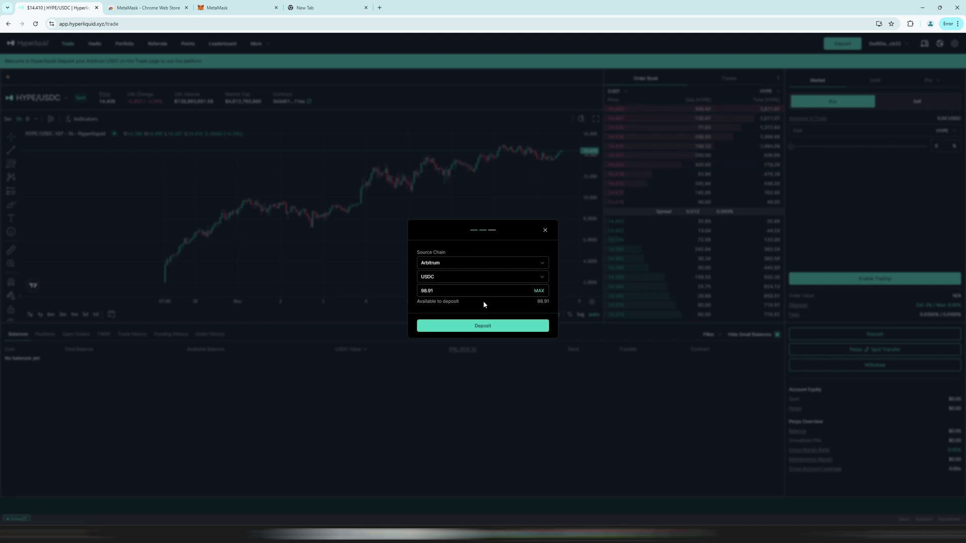
click(446, 279)
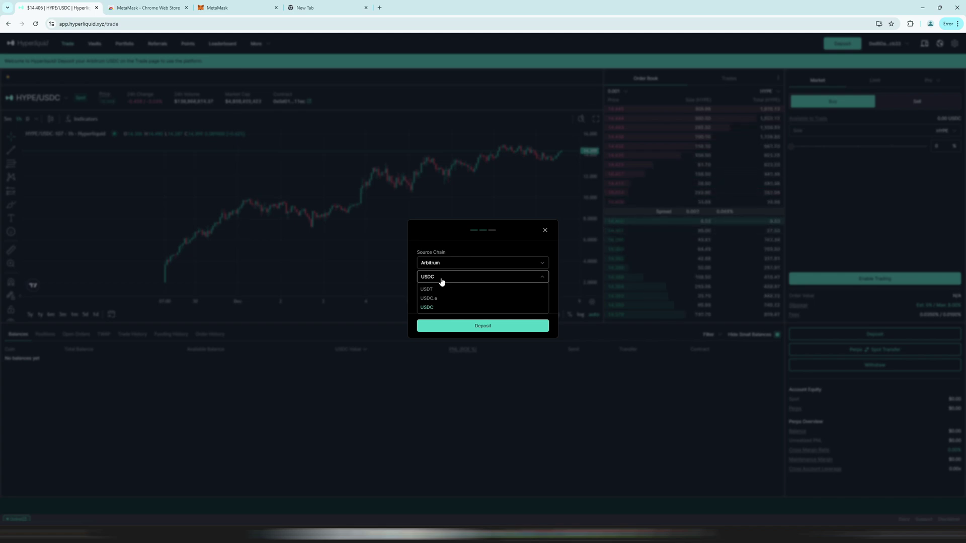
click(441, 278)
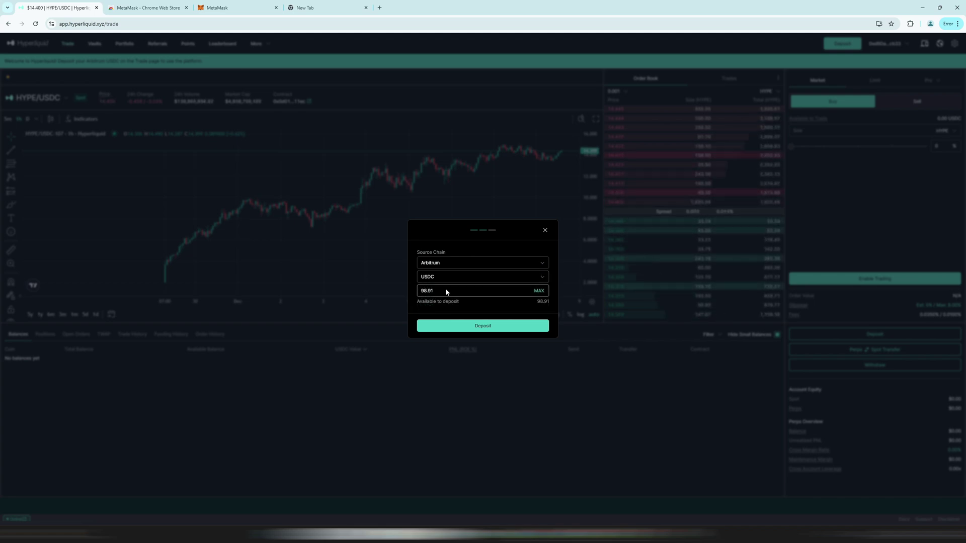
click(539, 290)
click(519, 326)
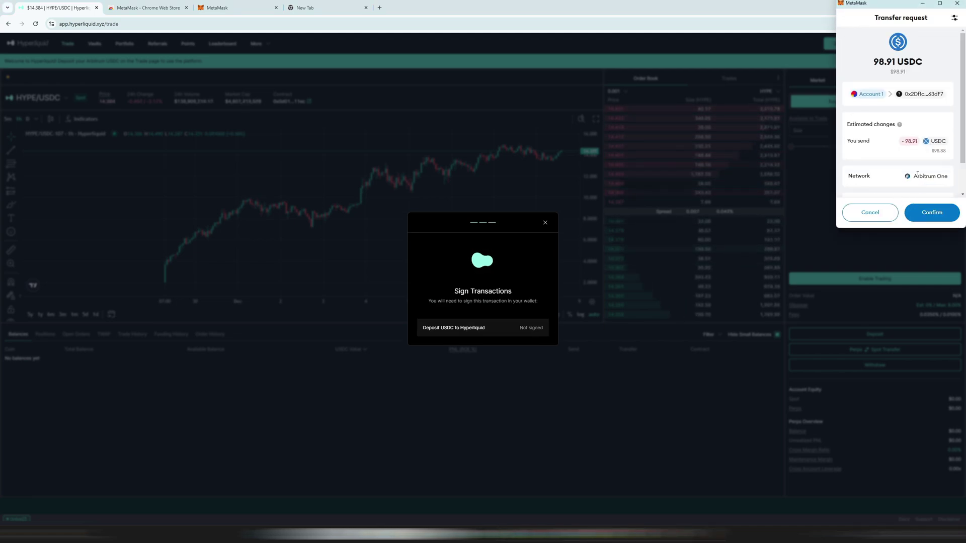
Step: Approve the 98.91 USDC transfer request in MetaMask
scroll(902, 186, down, 2)
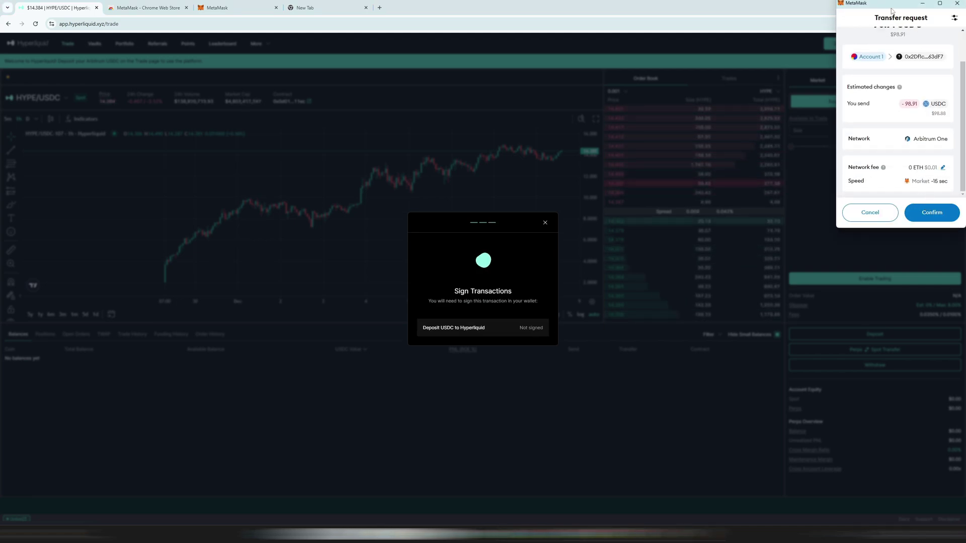
drag(825, 196, 865, 184)
click(885, 194)
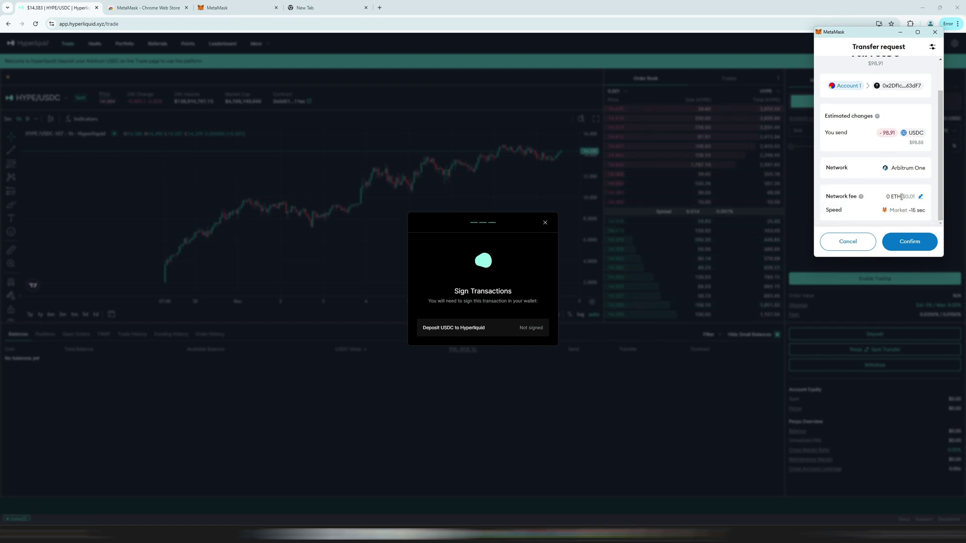
drag(901, 197, 915, 197)
click(889, 195)
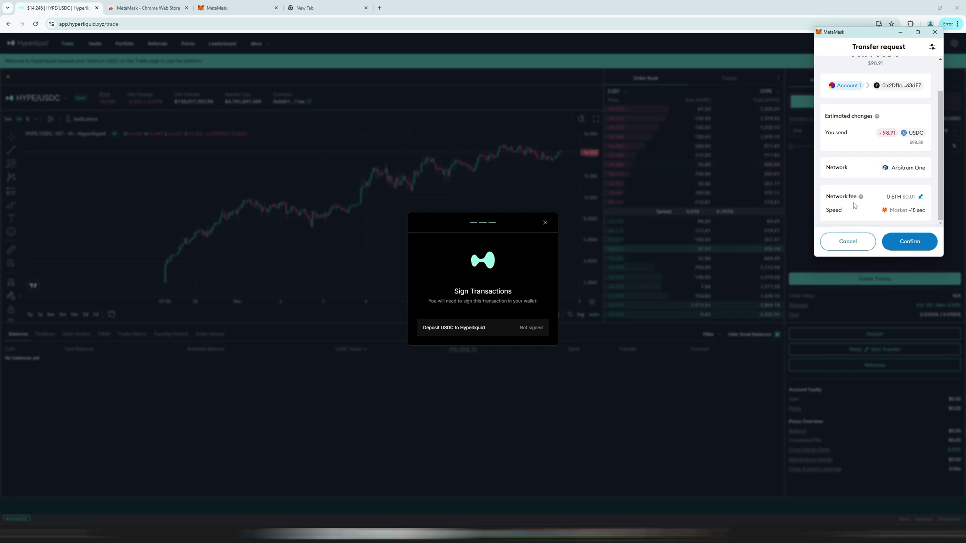
click(919, 244)
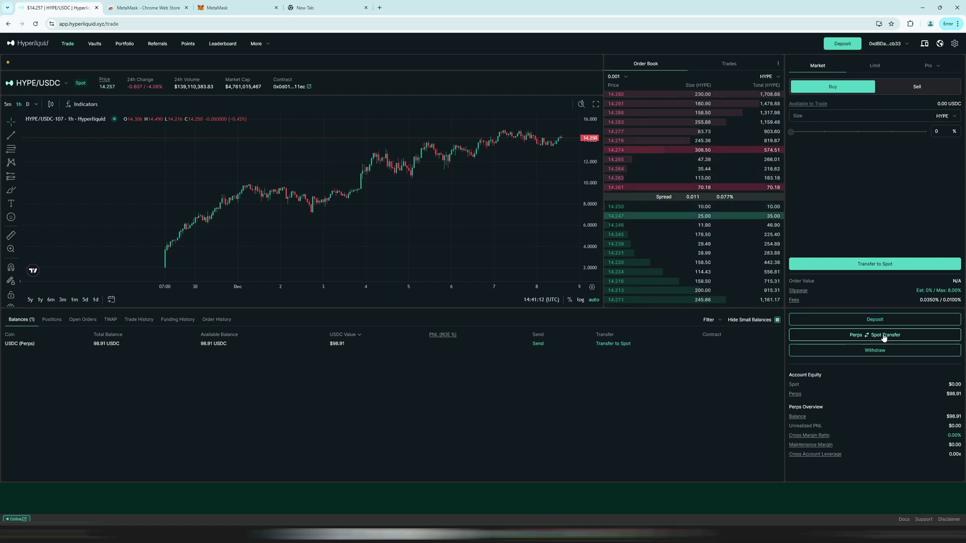
Step: Browse the coin list filtered to spot trading pairs, then close it
click(47, 87)
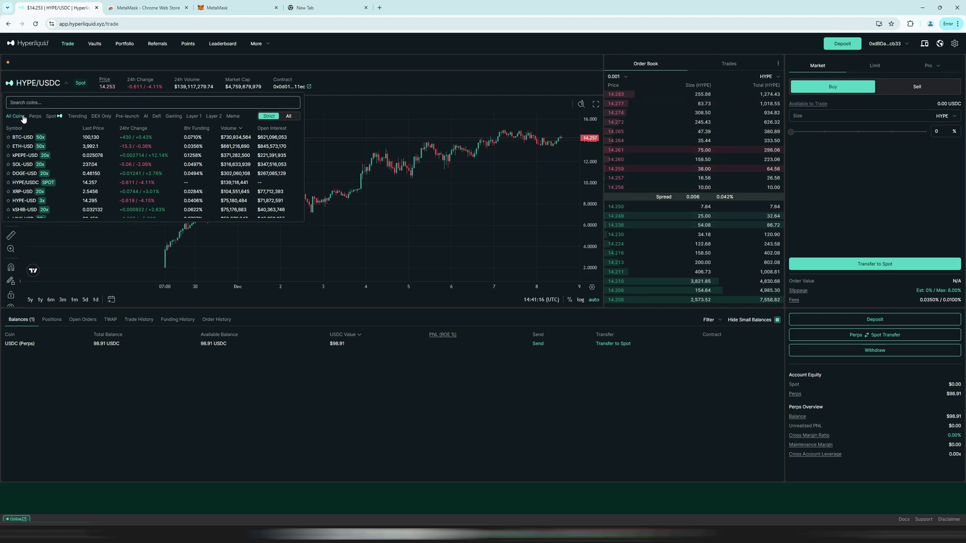
click(54, 117)
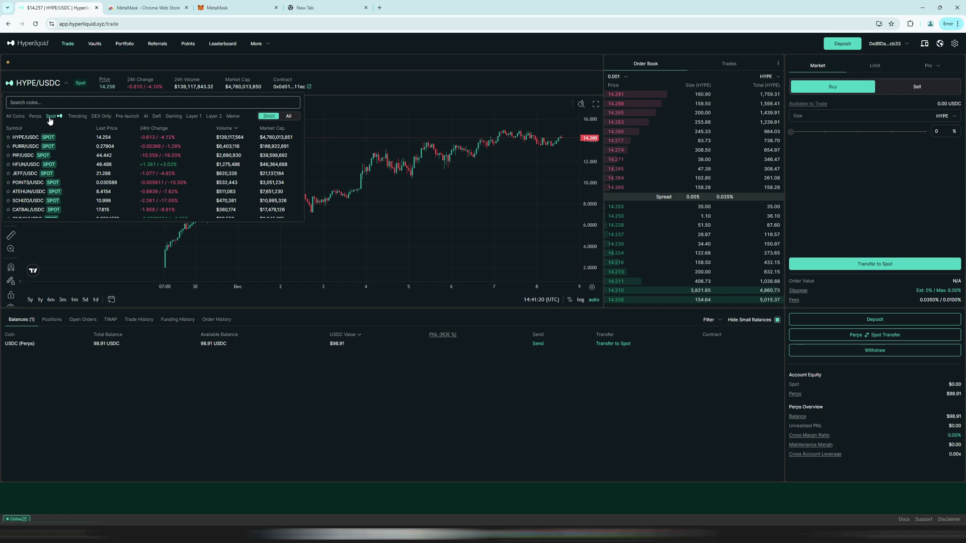
click(737, 400)
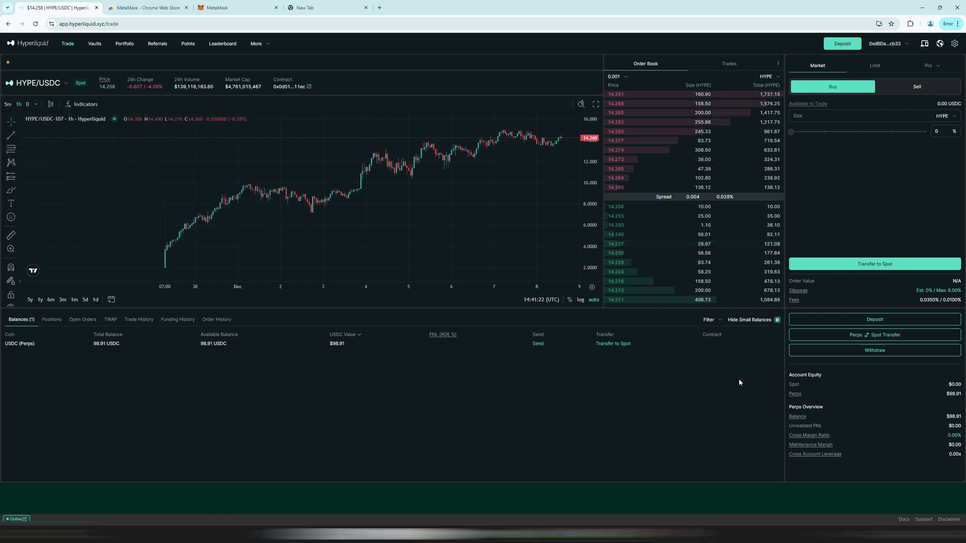
Step: Transfer 50 USDC from perps to spot and sign the request in MetaMask
click(867, 336)
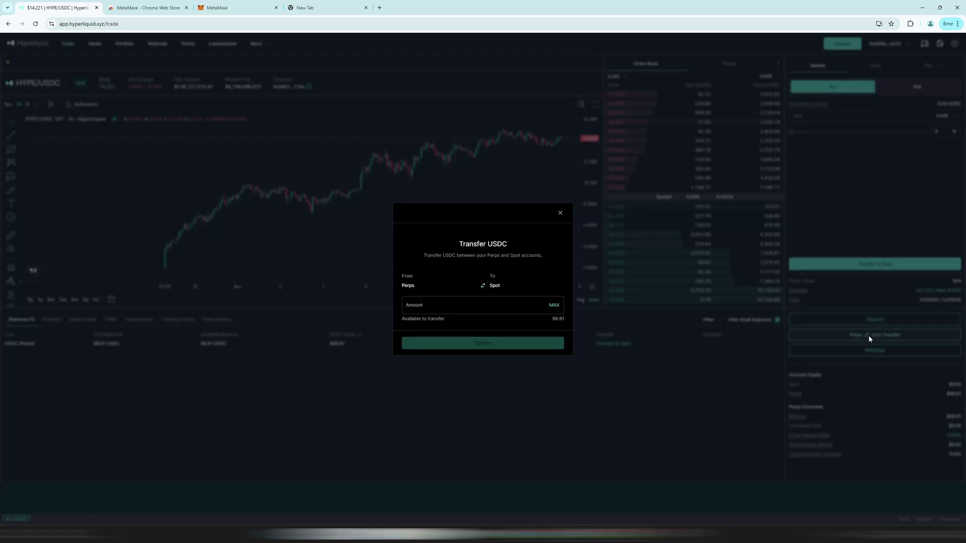
click(490, 306)
text(50)
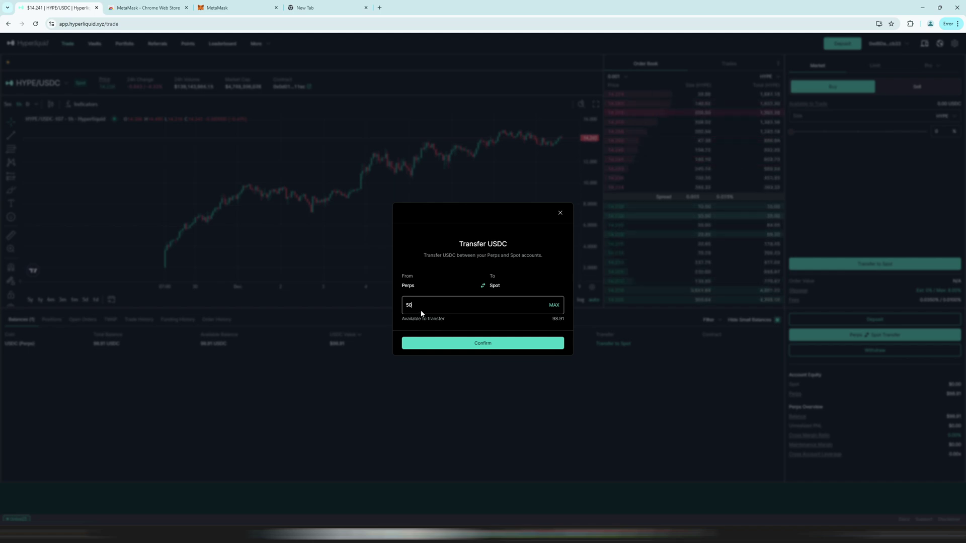
click(455, 343)
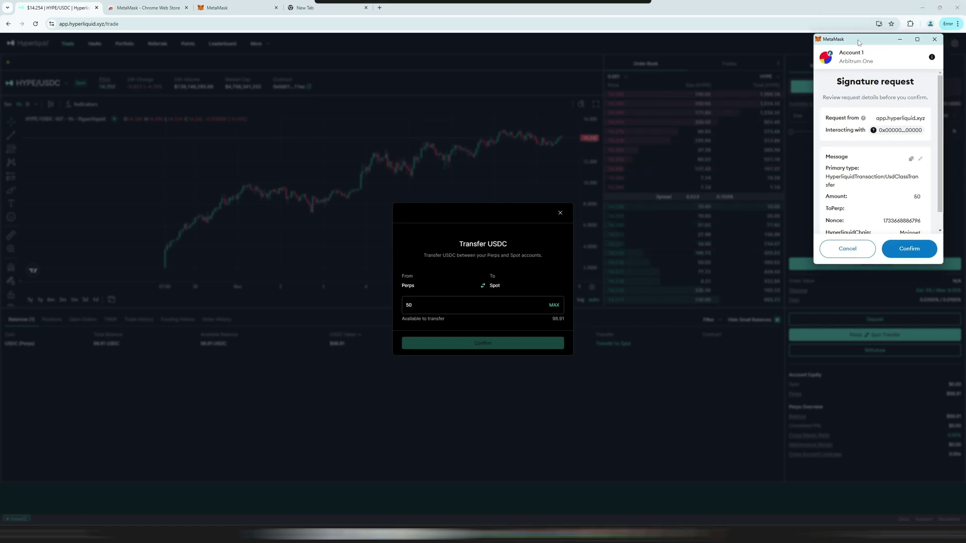
scroll(878, 151, down, 2)
click(888, 250)
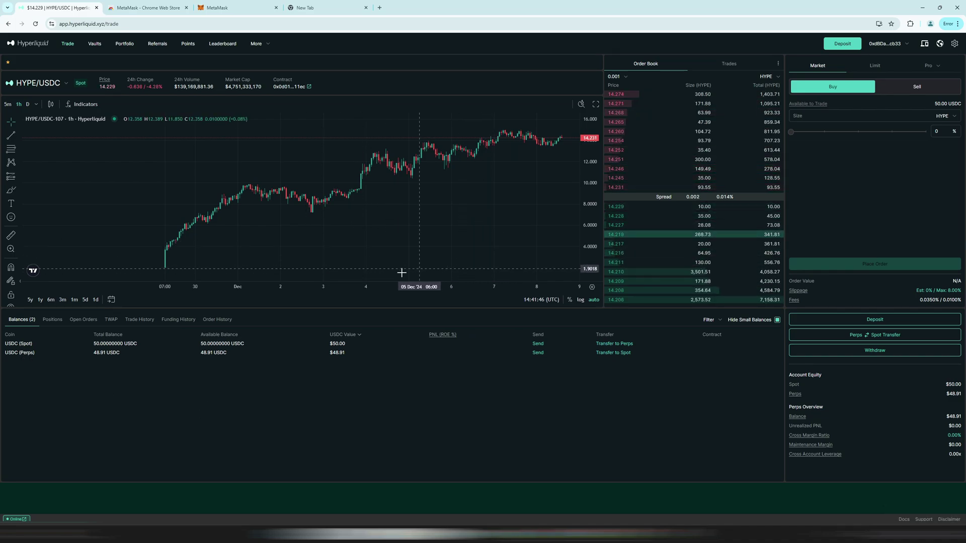
Step: Select the HYPE/USDC spot pair and view its chart
click(43, 84)
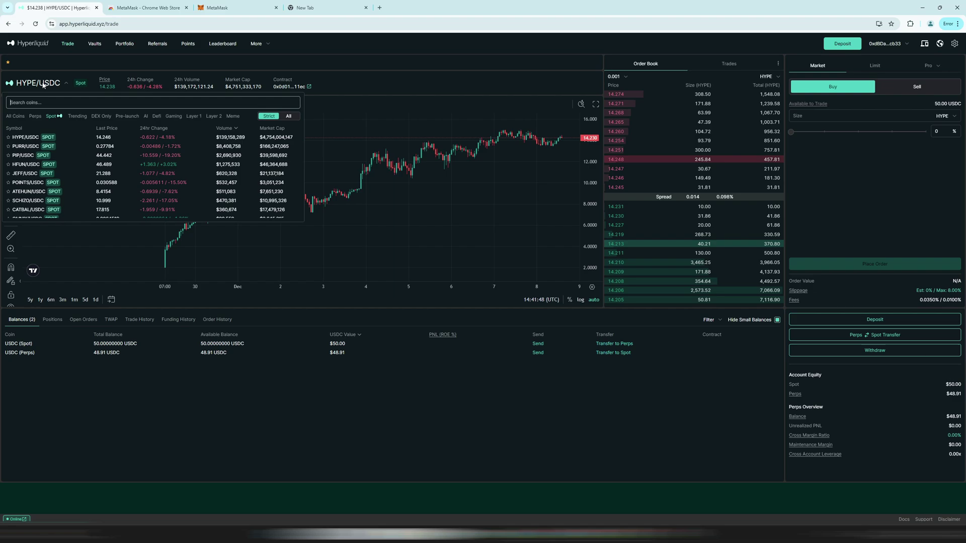
click(43, 142)
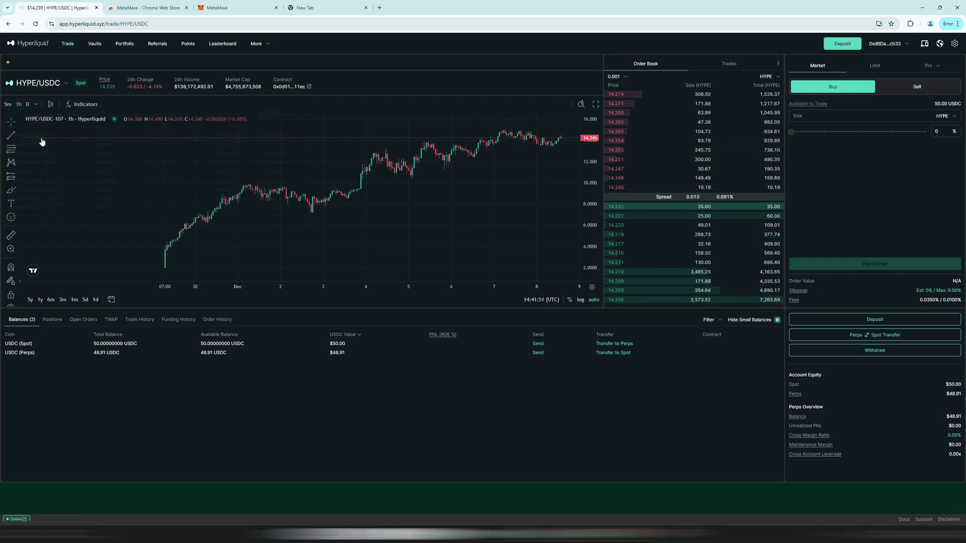
click(47, 84)
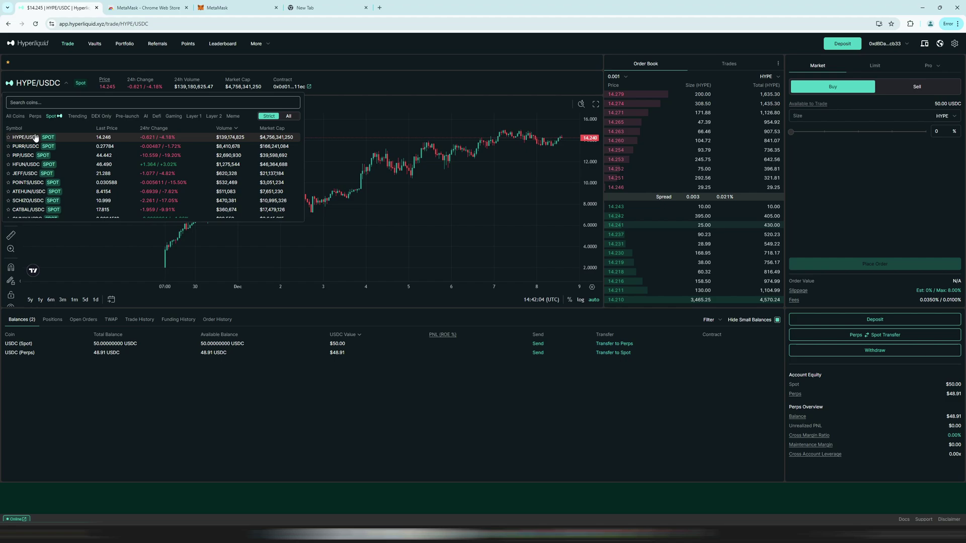
click(35, 138)
drag(433, 192, 388, 205)
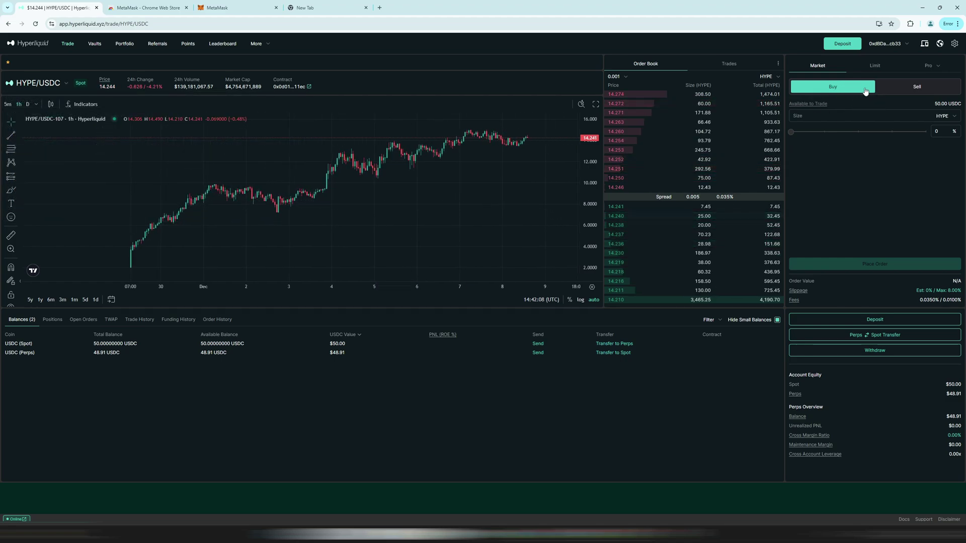
Step: Set the order ticket to a market buy
click(908, 87)
click(845, 86)
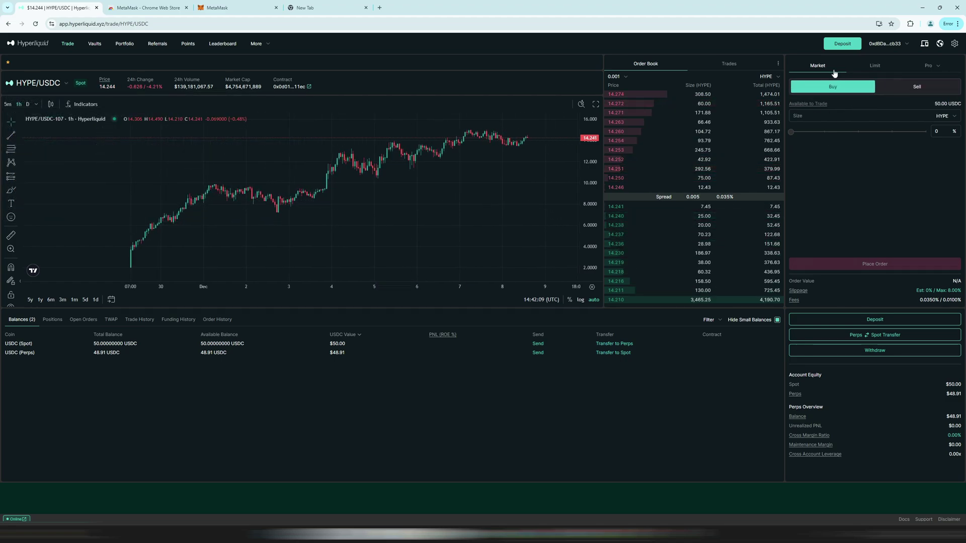
click(873, 67)
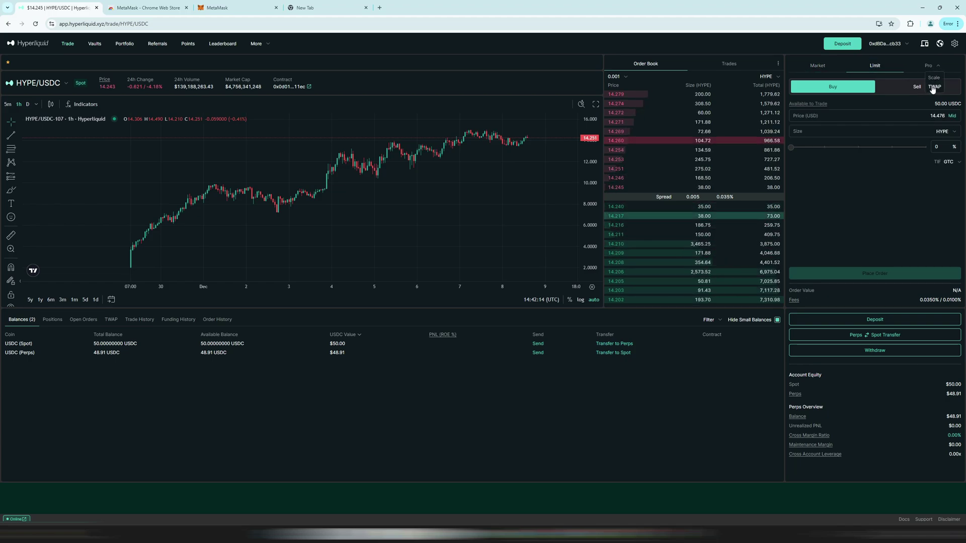
click(826, 71)
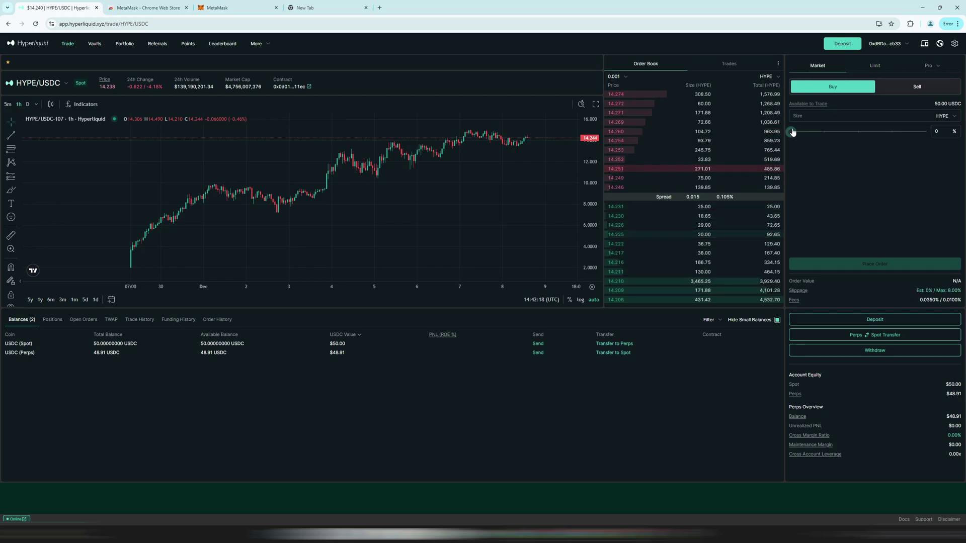
Step: Size the buy in USDC at 100% of the 50 USDC balance and review the 3.51 HYPE order
drag(791, 131, 928, 131)
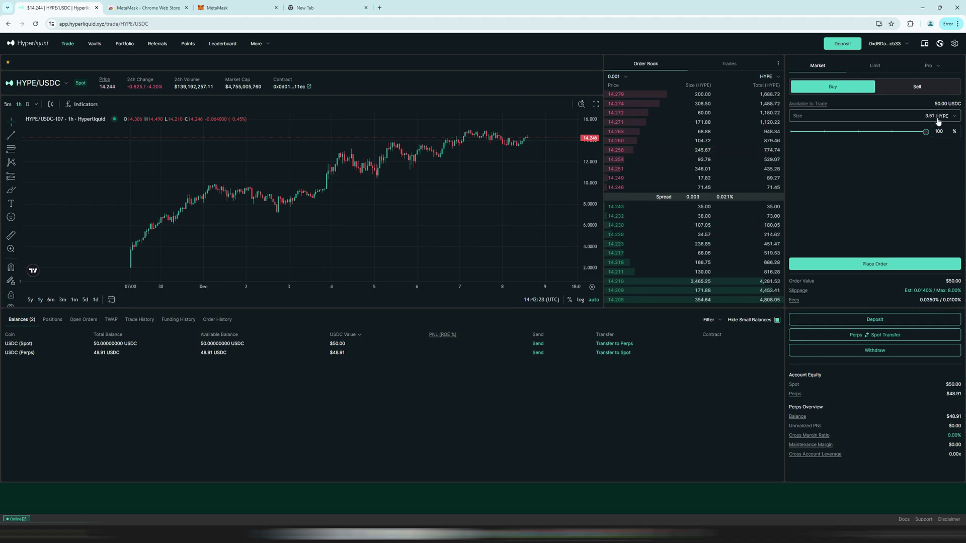
triple_click(897, 113)
text(2)
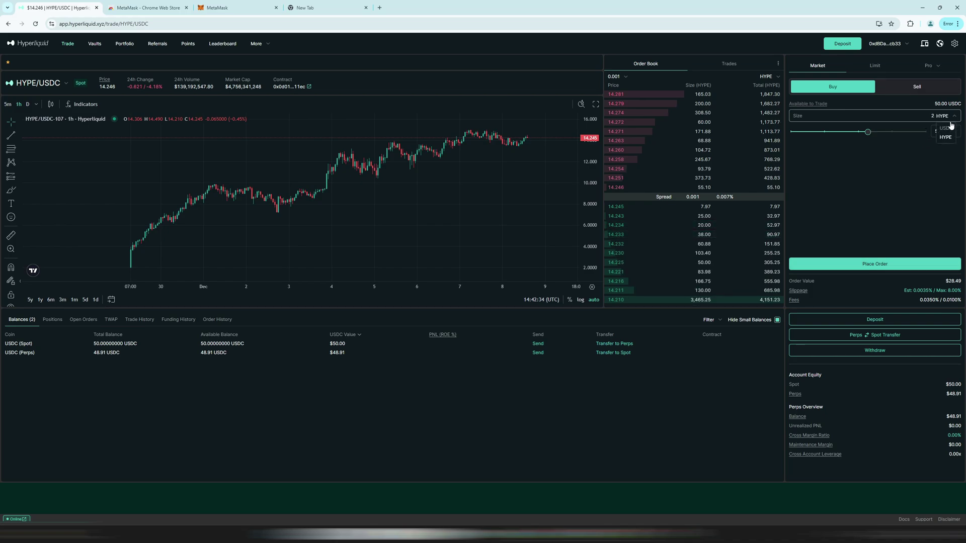
click(945, 128)
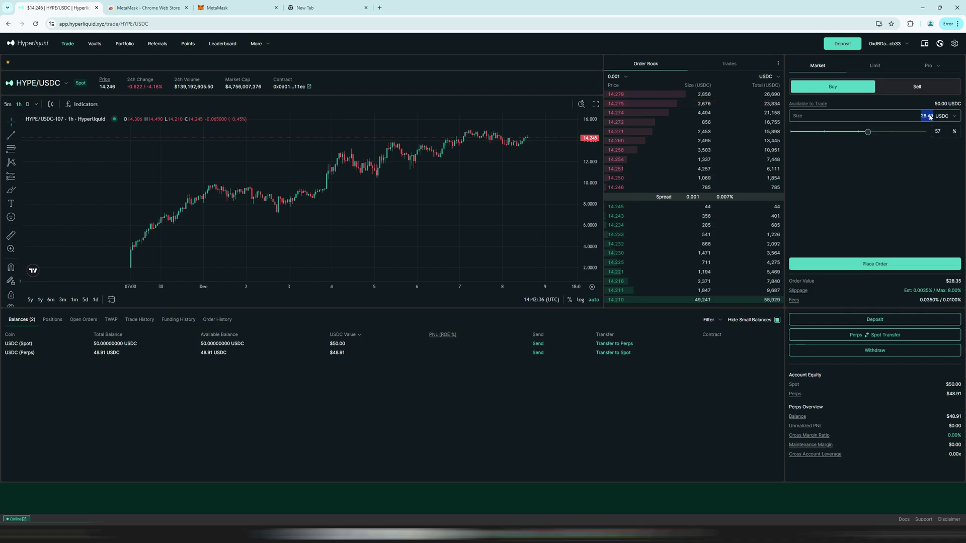
text(15)
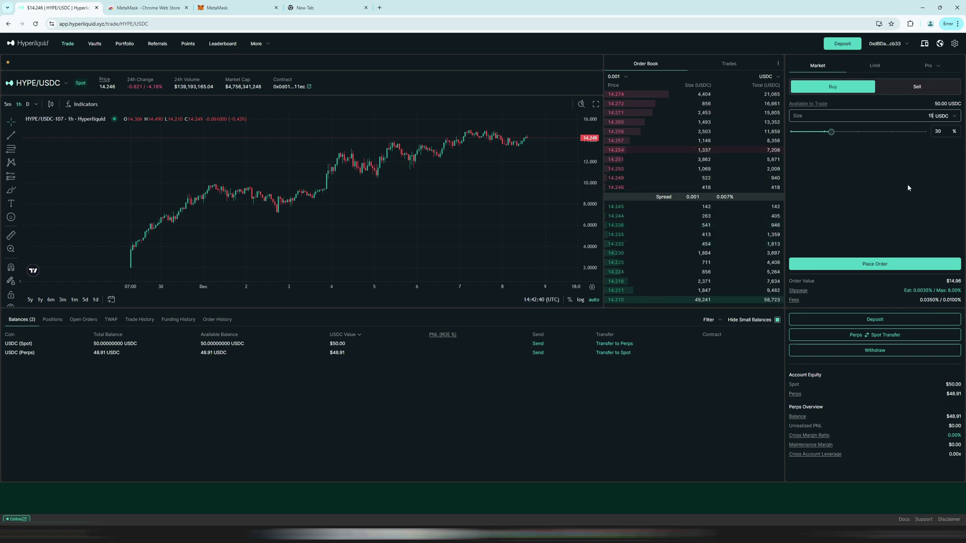
click(891, 132)
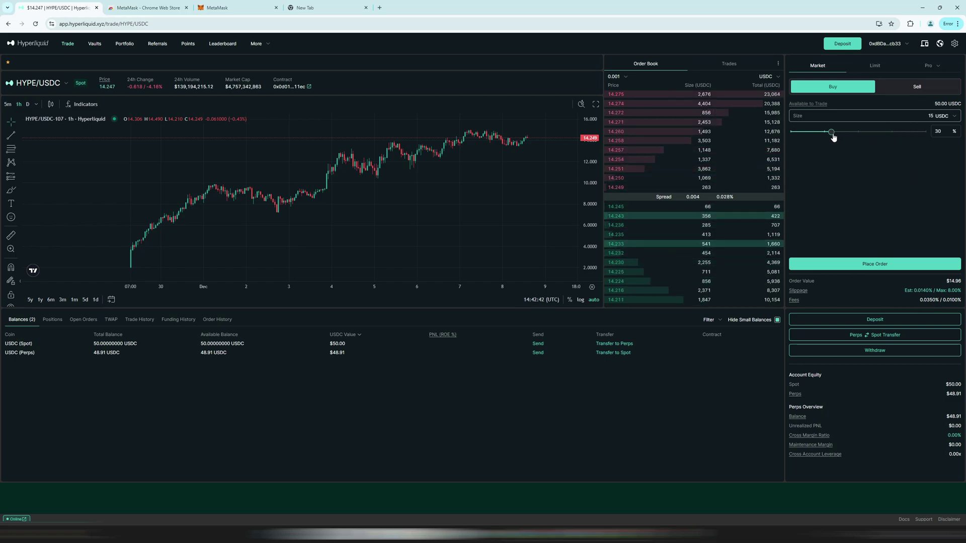
drag(897, 132, 940, 137)
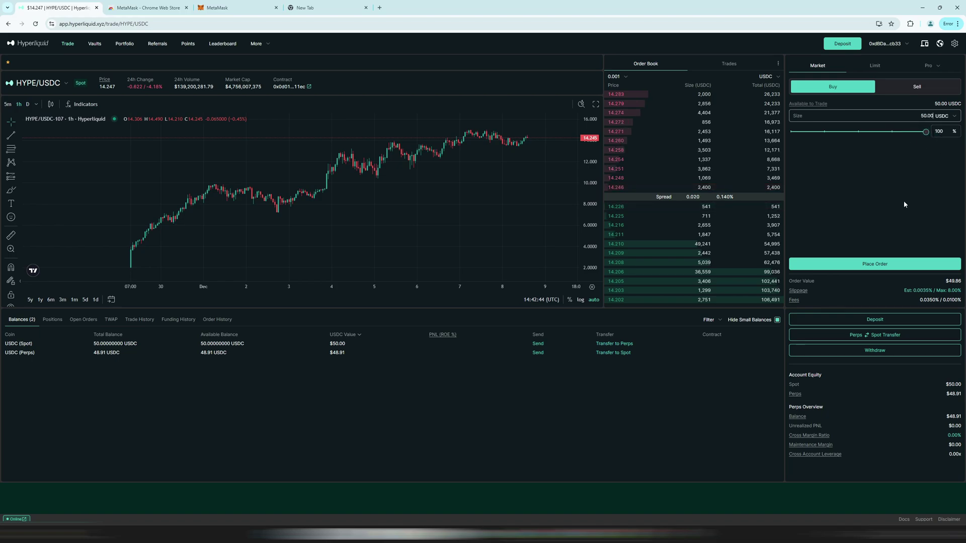
click(900, 264)
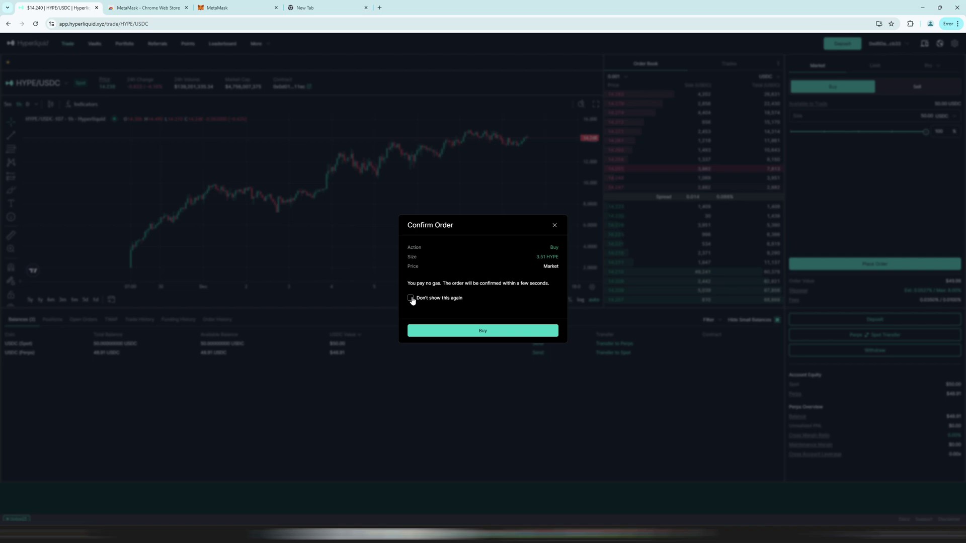
Step: Confirm the 3.51 HYPE market buy, then check Balances and the empty Positions list
click(472, 331)
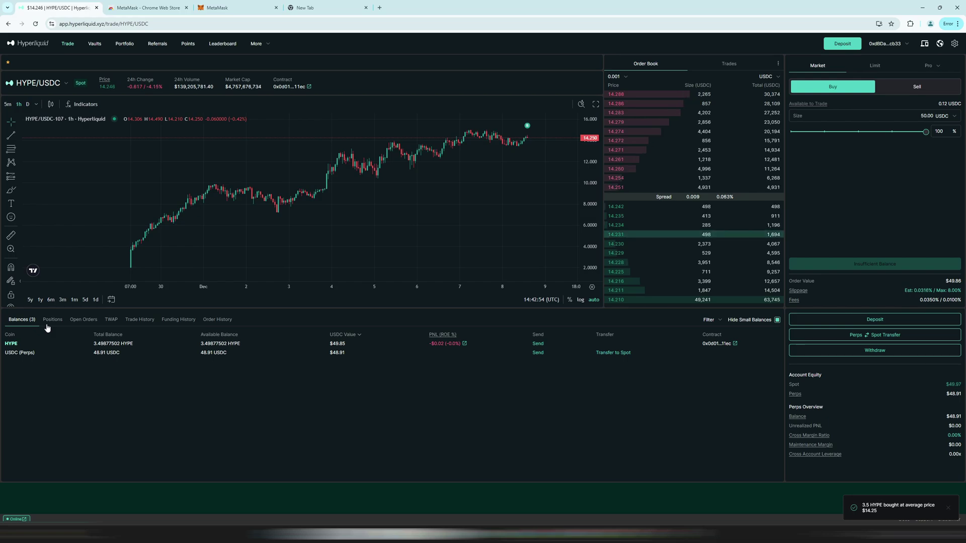
double_click(19, 345)
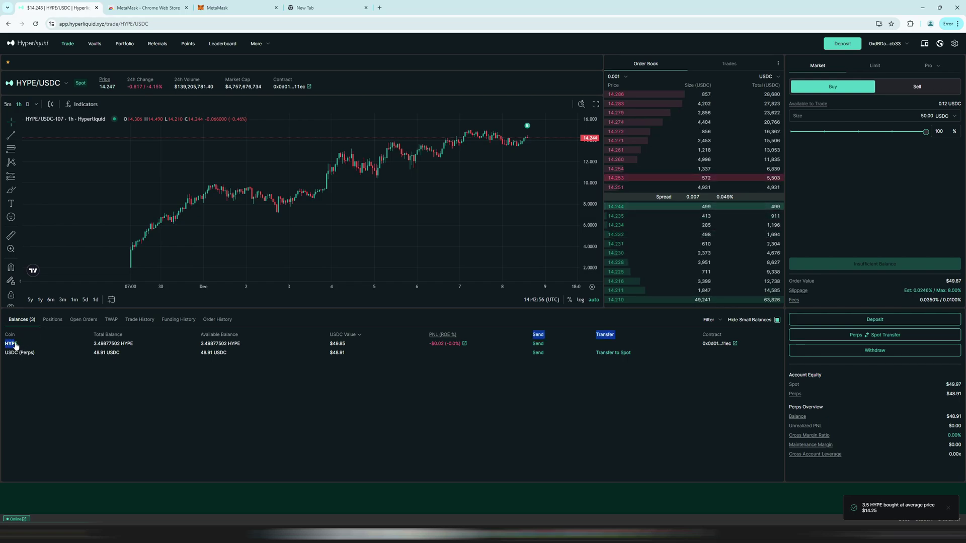
click(52, 320)
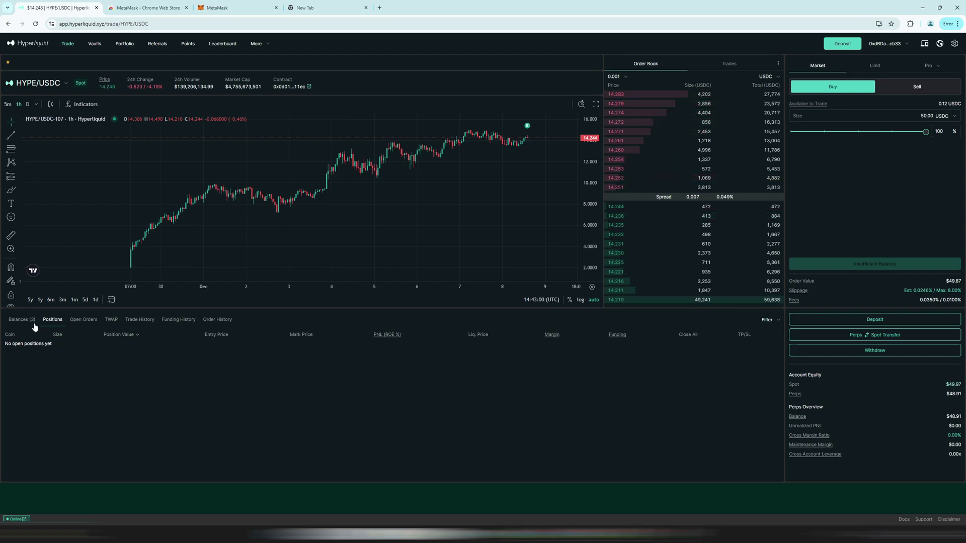
click(29, 324)
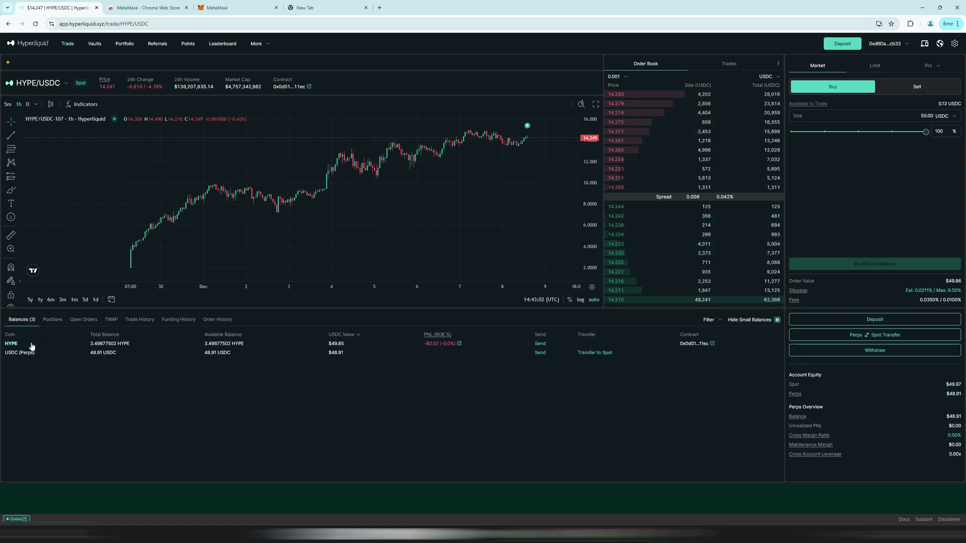
click(53, 322)
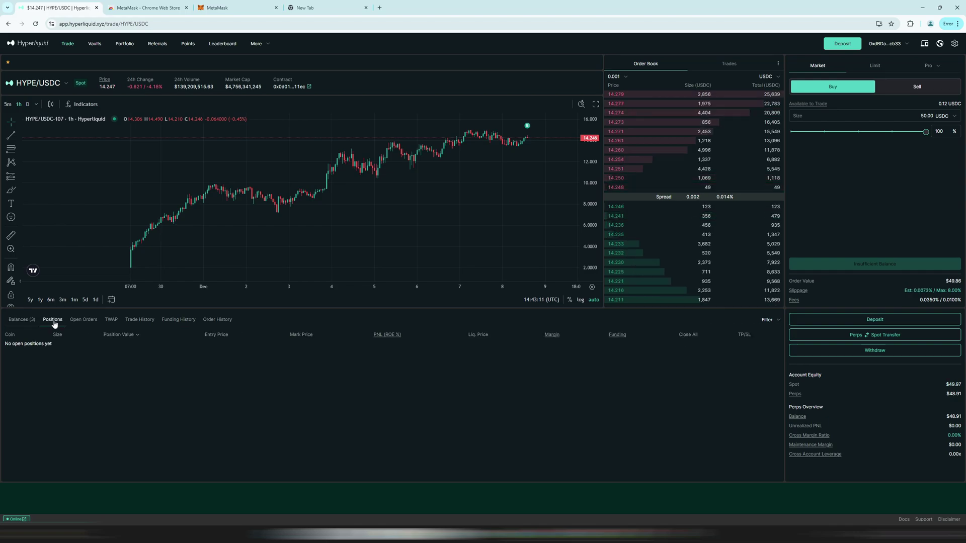
Step: Switch from the spot list to the BTC-USD perpetual market
click(40, 88)
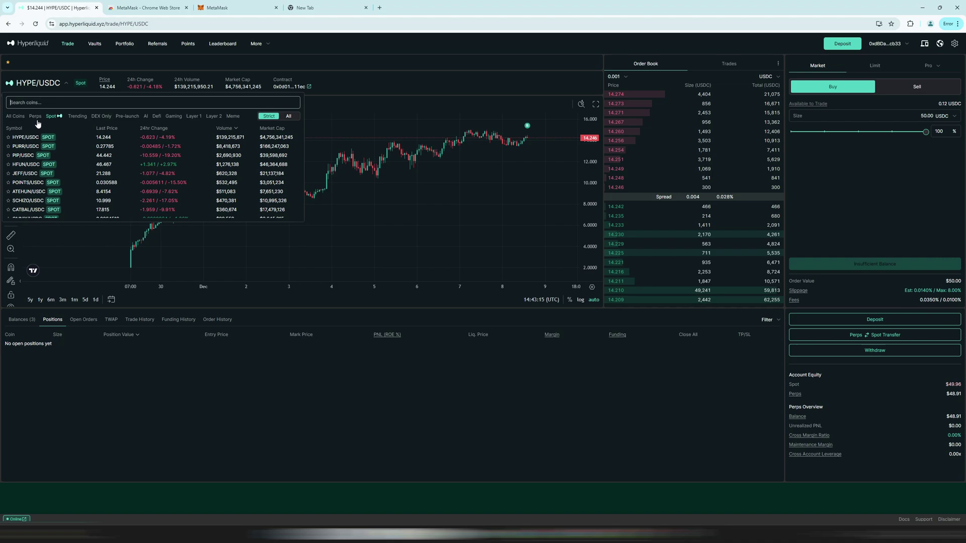
click(37, 117)
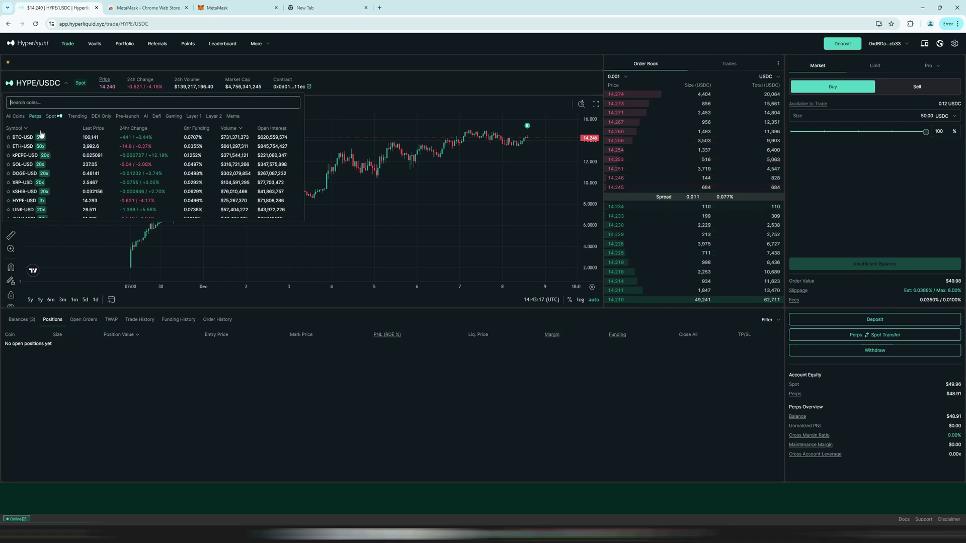
click(27, 138)
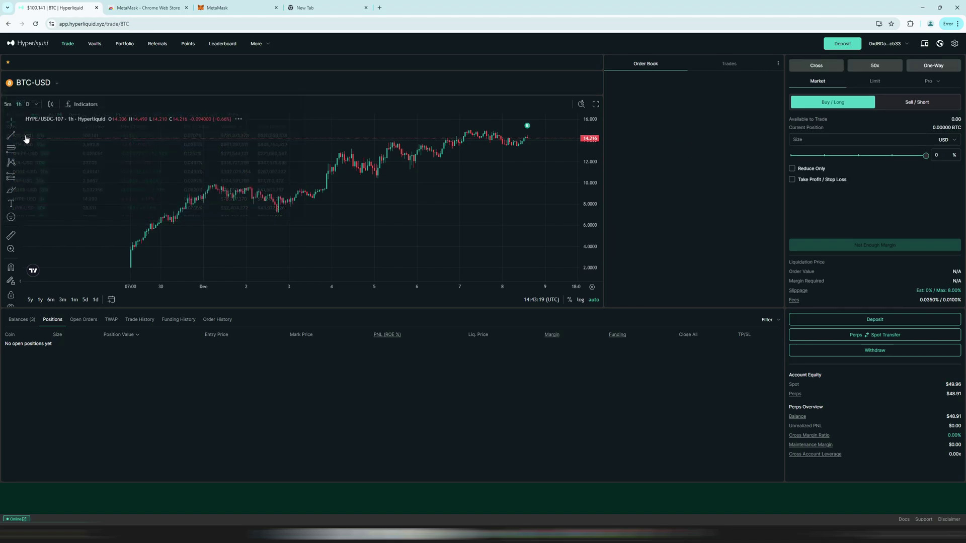
click(20, 320)
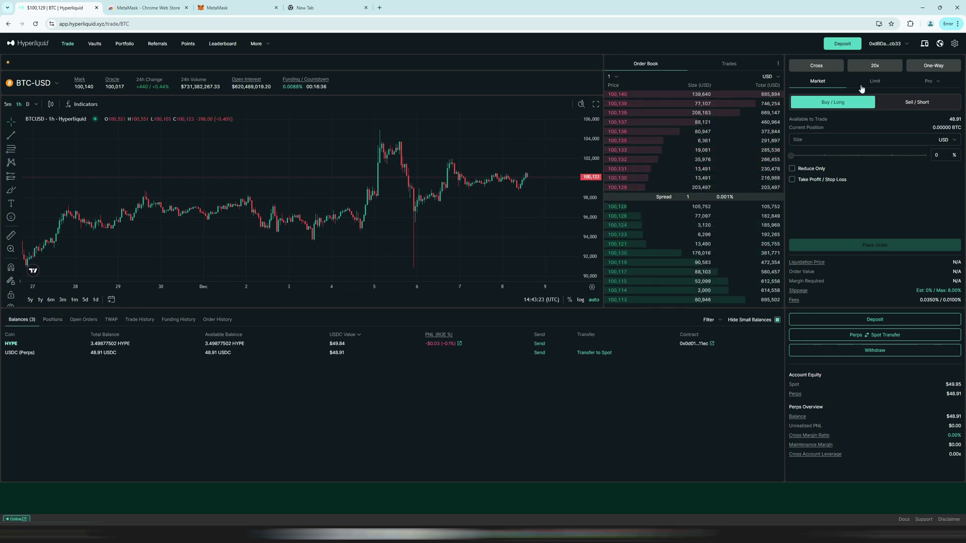
Step: Set BTC-USD to isolated margin and lower leverage from 20x to 10x
click(822, 69)
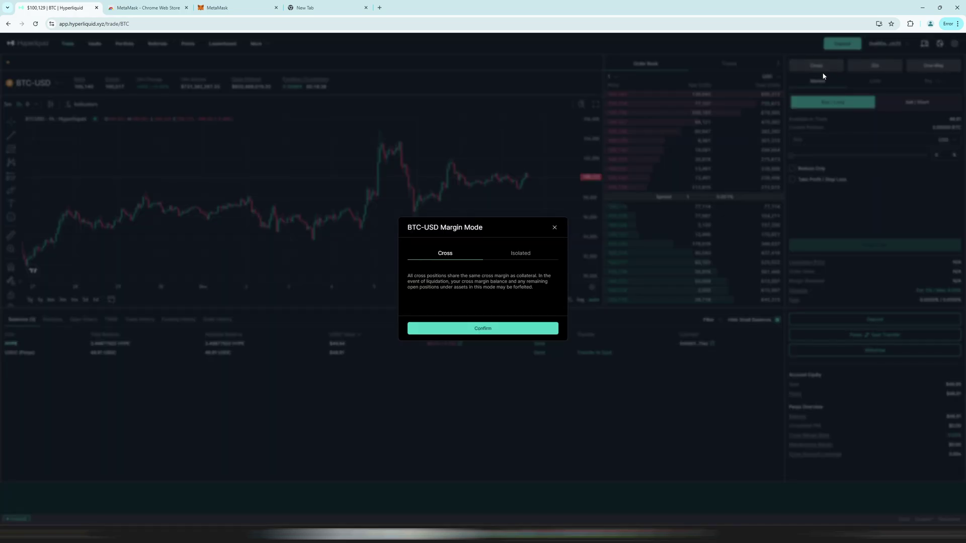
click(523, 257)
click(534, 327)
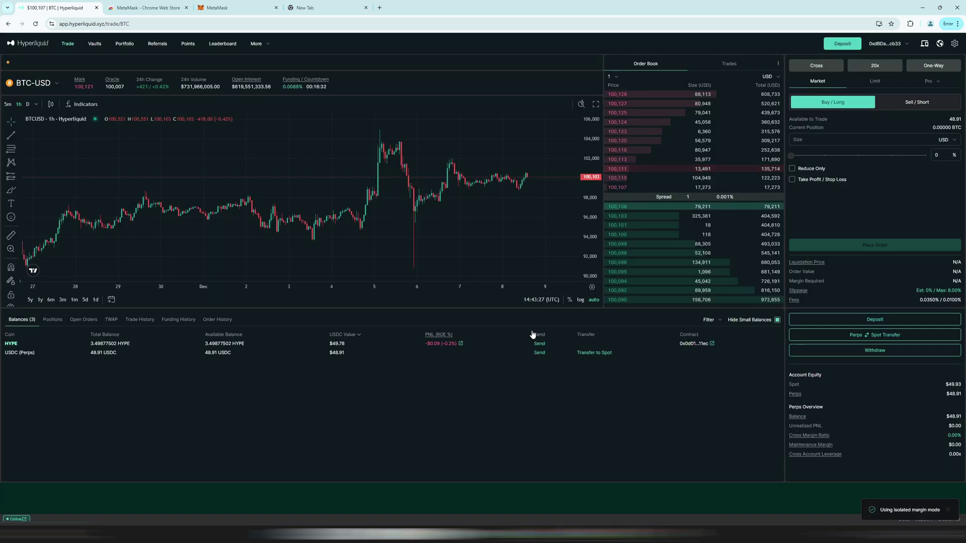
click(875, 65)
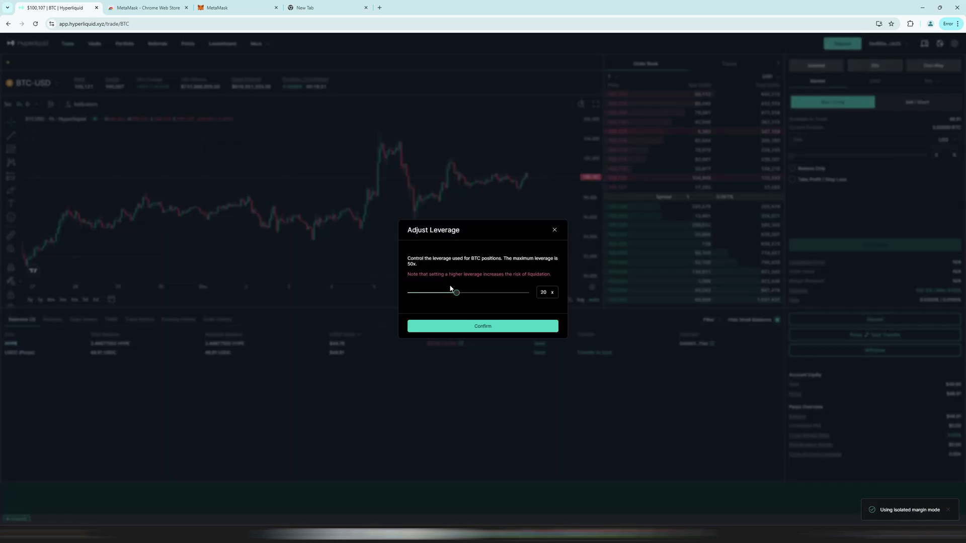
drag(435, 294, 431, 293)
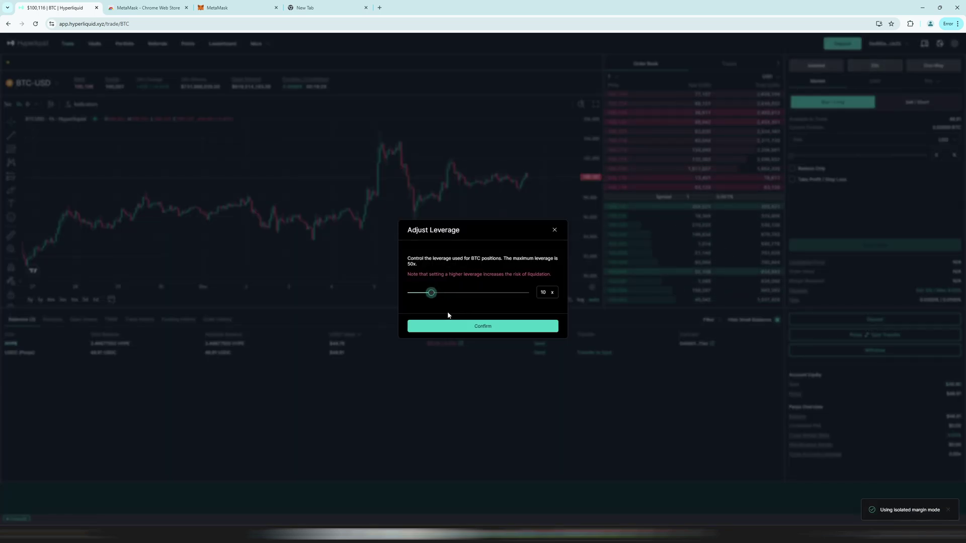
click(459, 327)
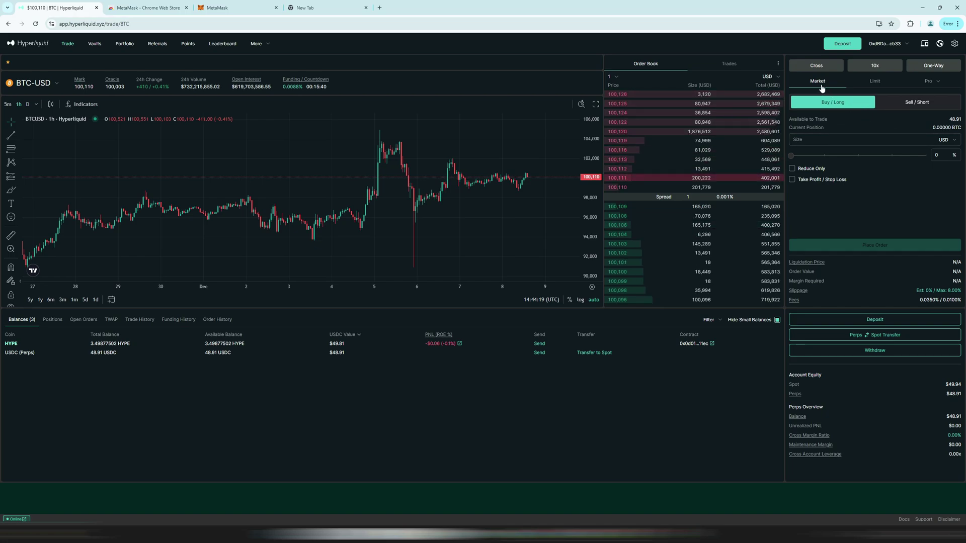
Step: Place a 10x BTC long at 100% of available margin without TP/SL, then view the 0.00487 BTC position
drag(791, 157, 926, 156)
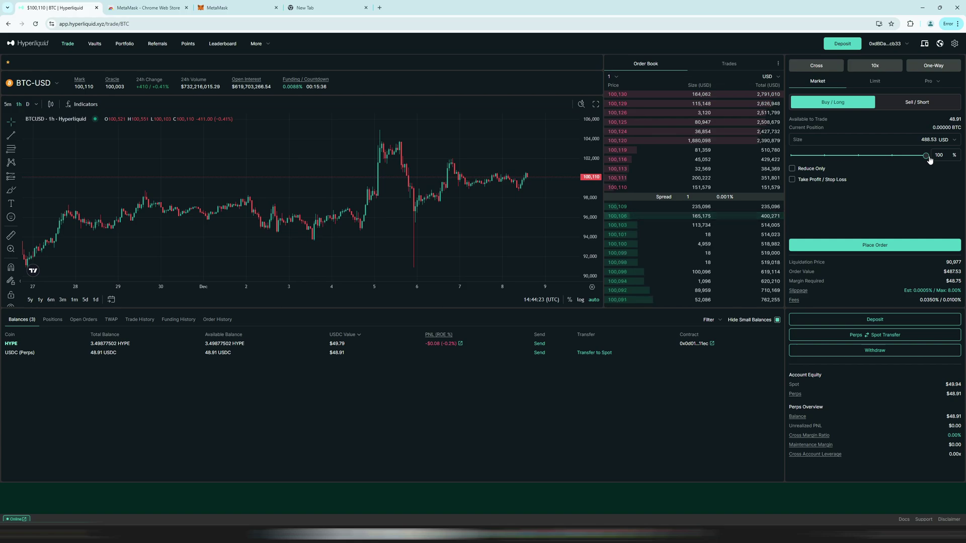
click(793, 180)
click(792, 181)
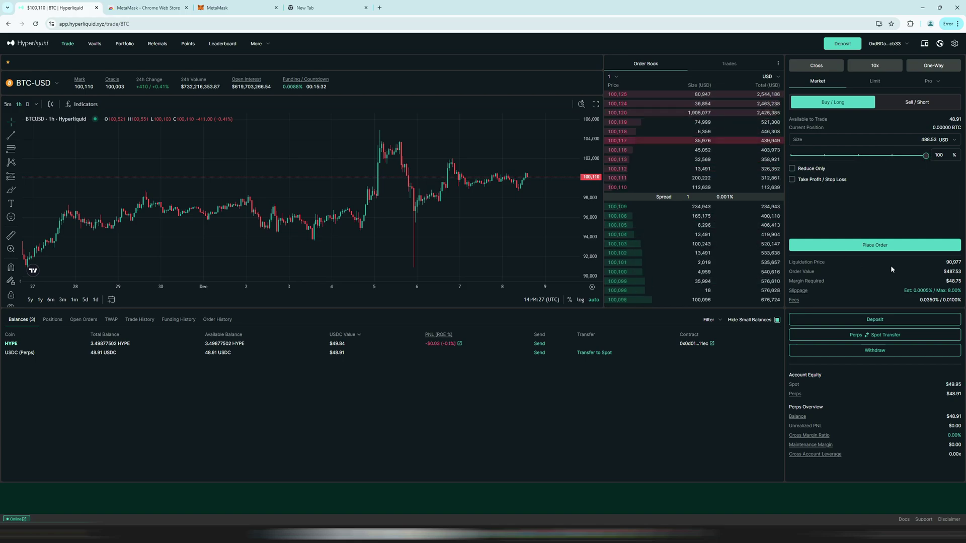
click(848, 246)
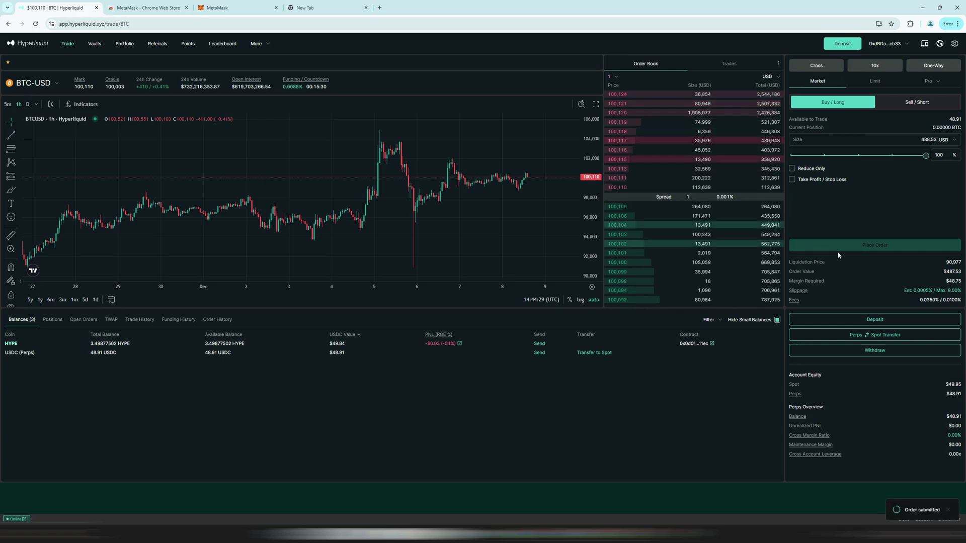
click(61, 325)
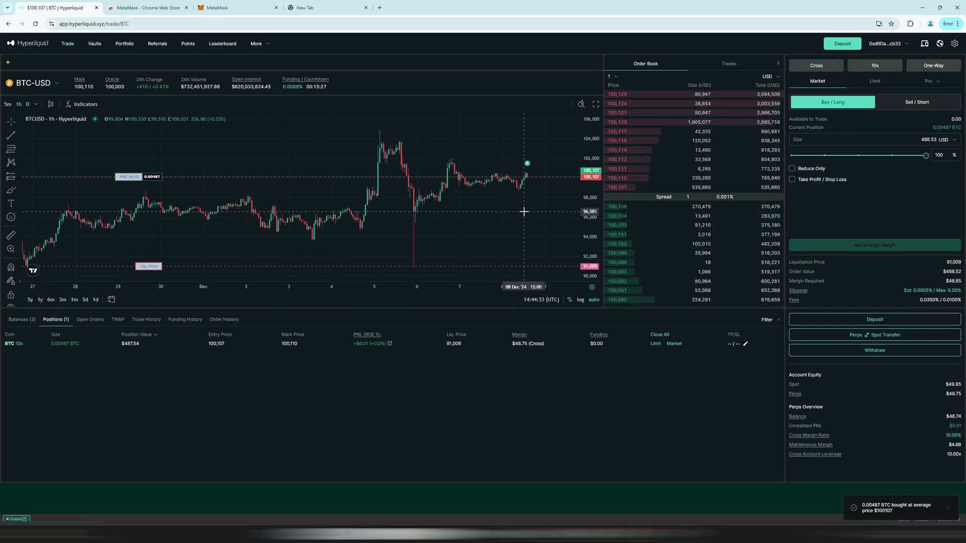
scroll(472, 261, down, 3)
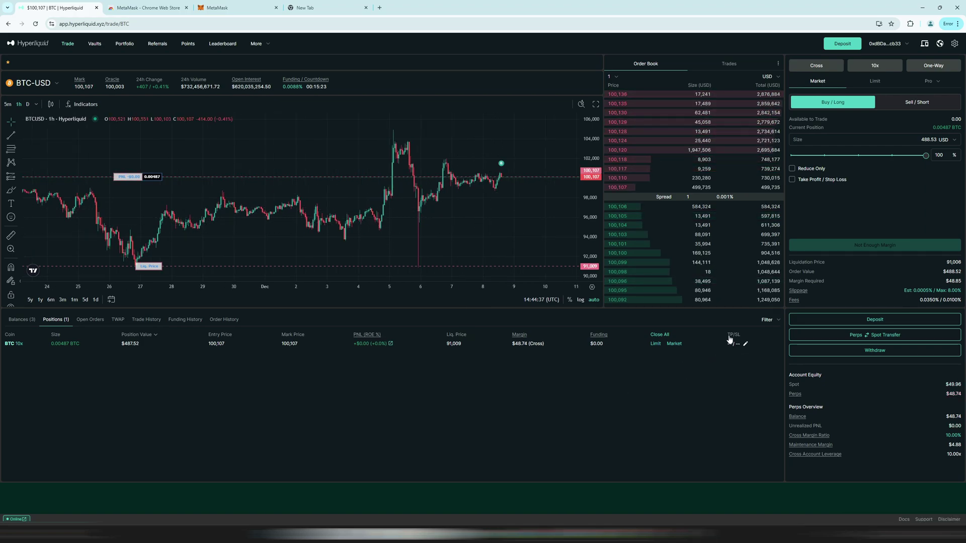
Step: Market-close the entire 0.00487 BTC long, leaving no open positions
click(746, 344)
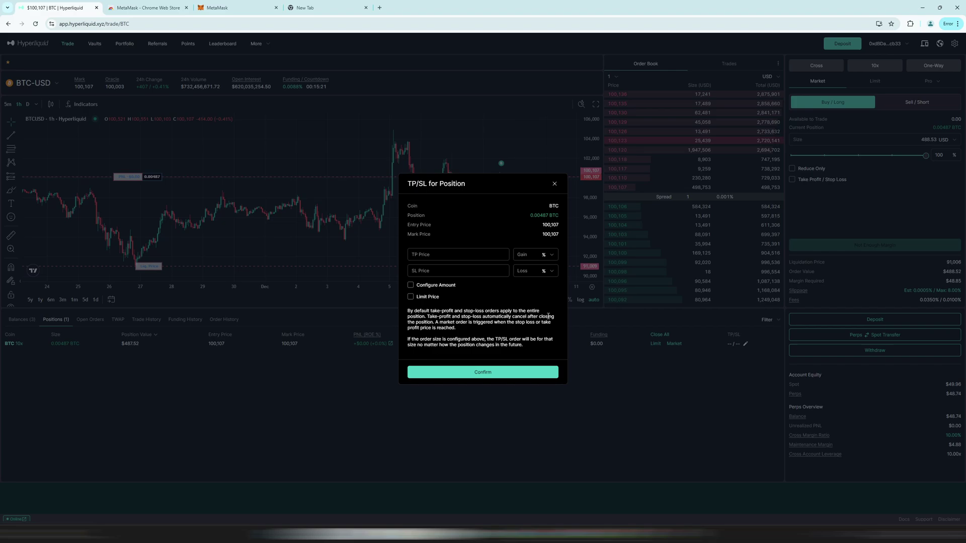
click(554, 185)
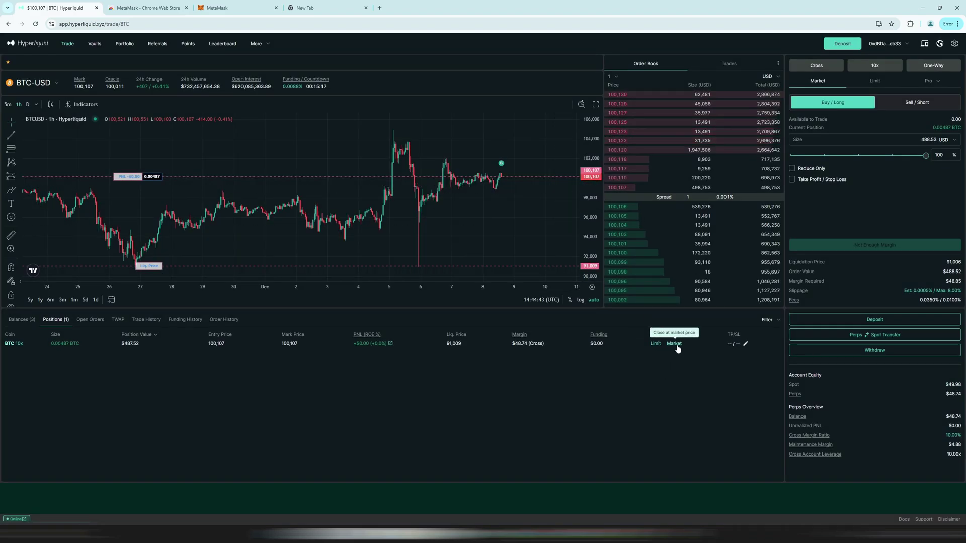
click(674, 344)
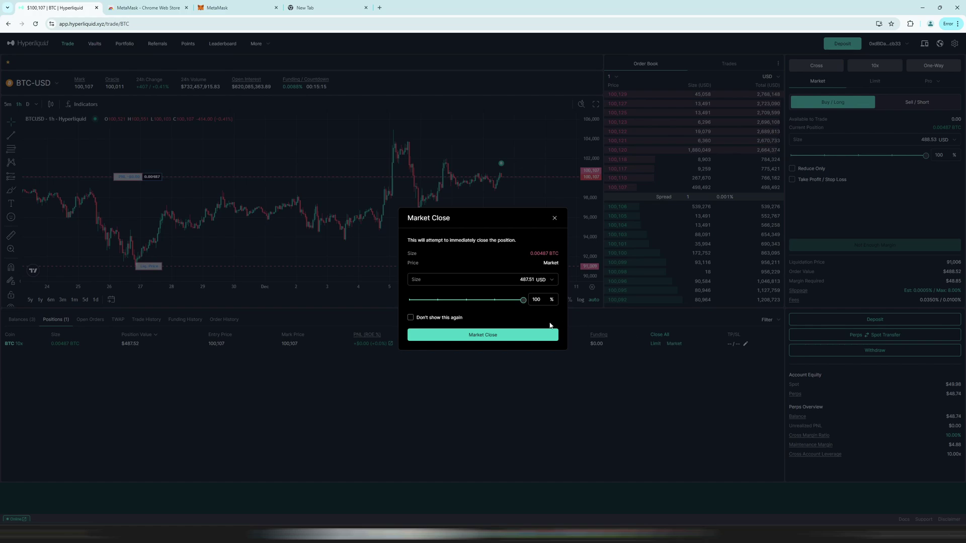
click(472, 335)
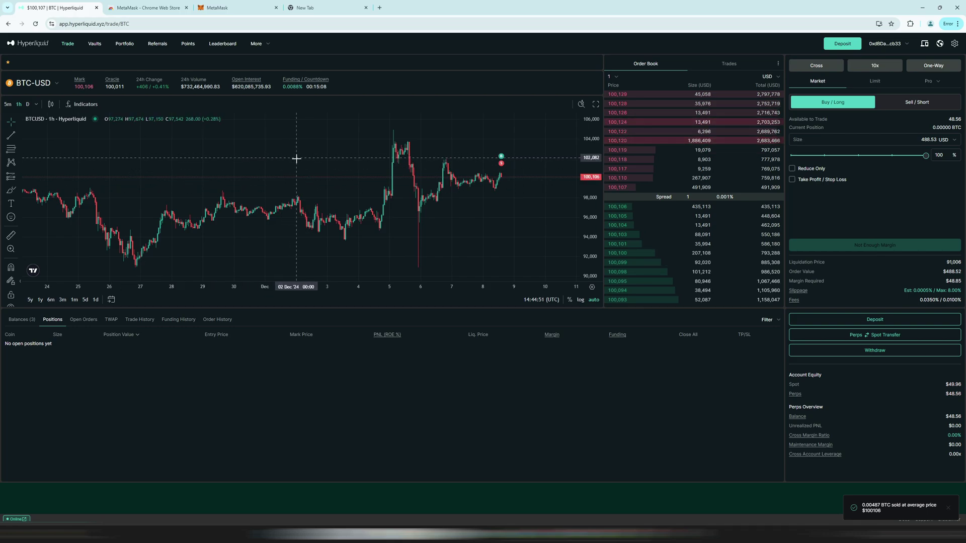
scroll(295, 157, down, 5)
scroll(554, 194, down, 3)
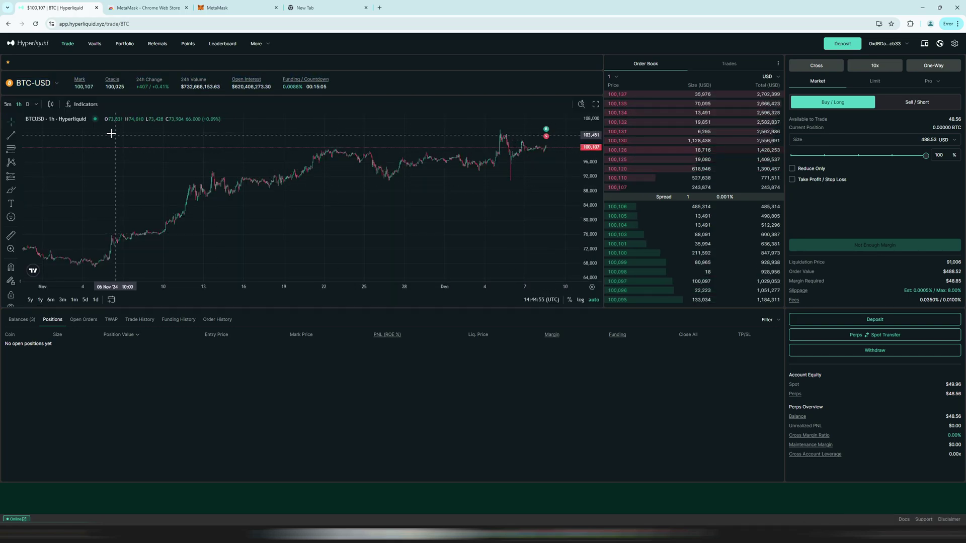
Step: Switch from BTC-USD to the HYPE/USDC spot market
click(48, 82)
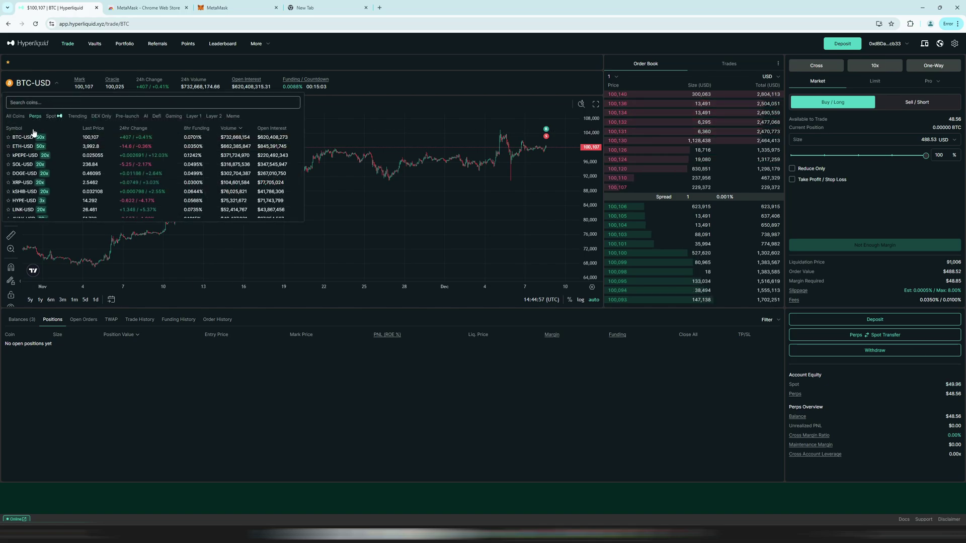
click(51, 117)
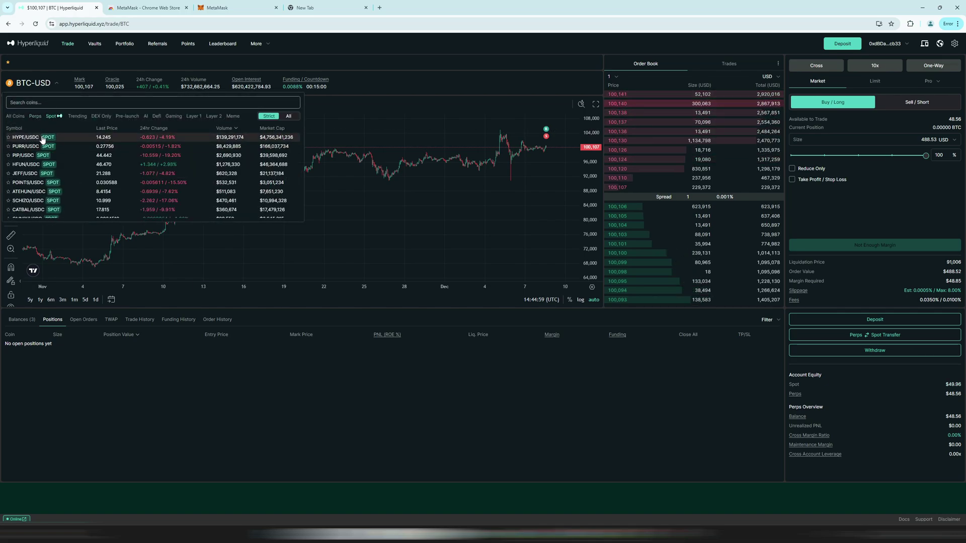
click(35, 139)
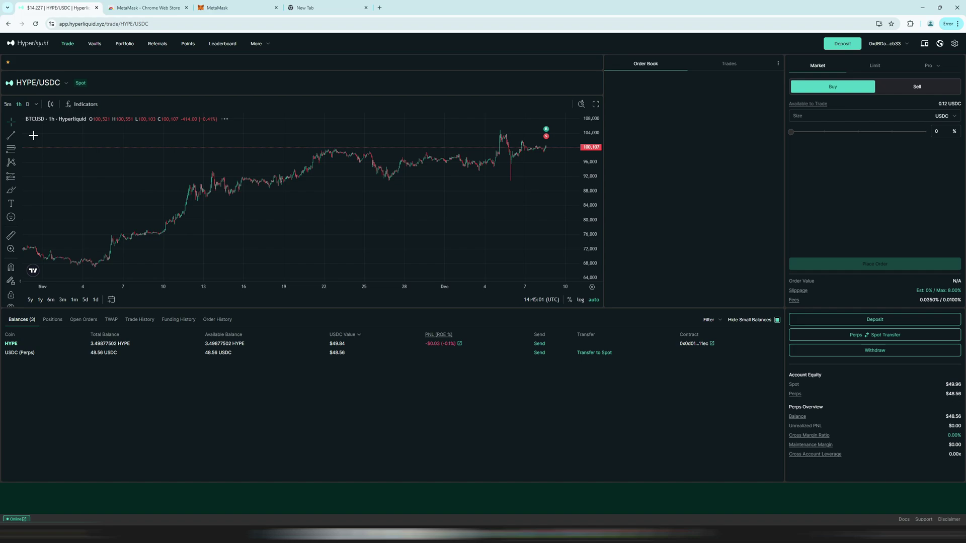
scroll(452, 161, up, 3)
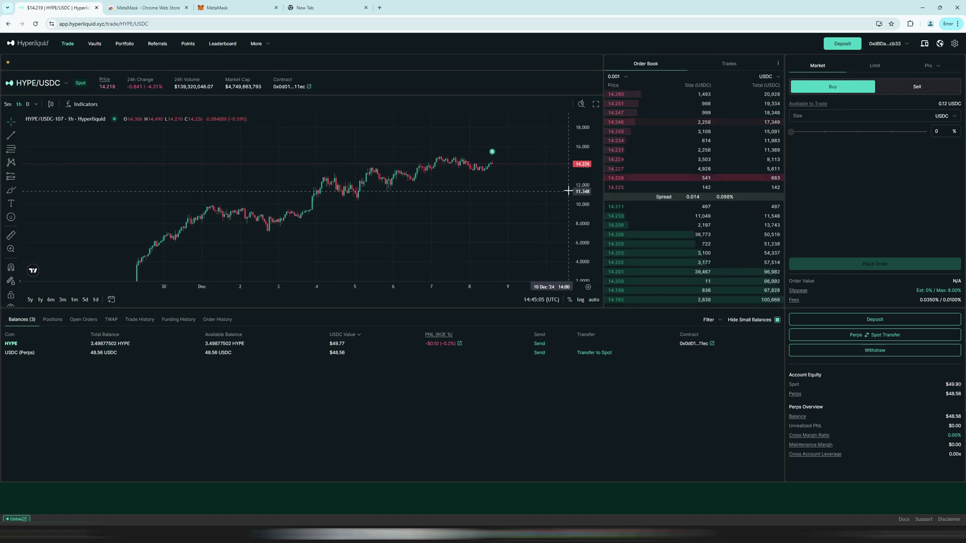
Step: Measure HYPE's price change from Nov 29 to Dec 8 on the chart, then clear it
shift+click(148, 269)
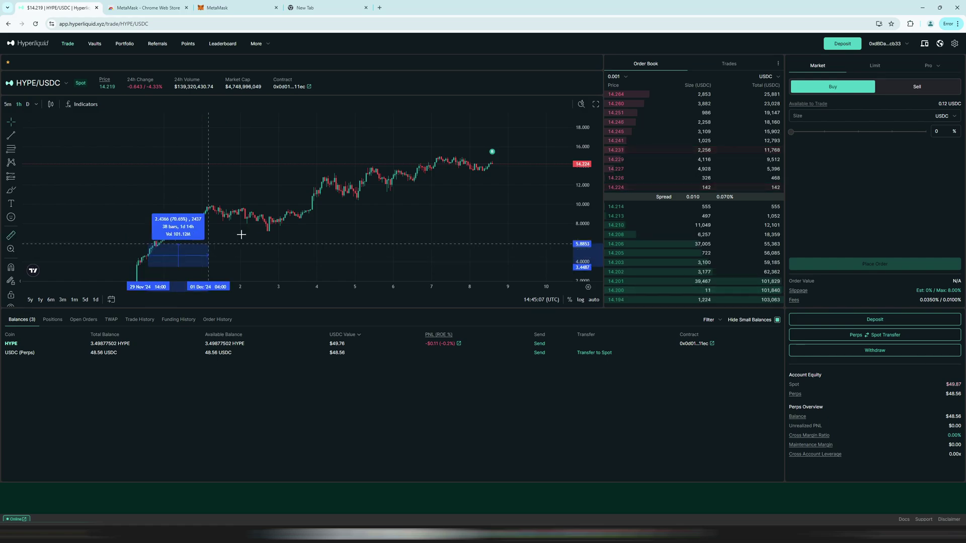
click(495, 165)
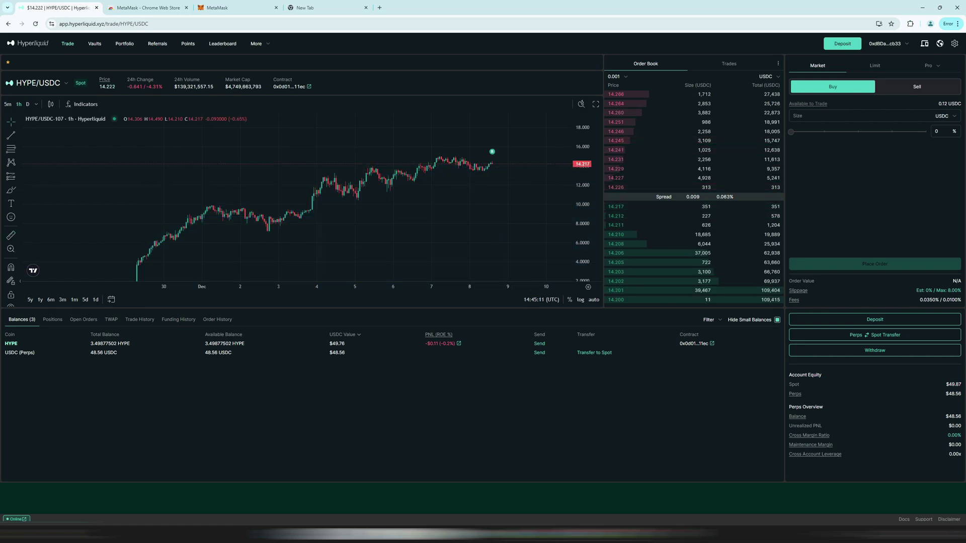
scroll(458, 228, down, 1)
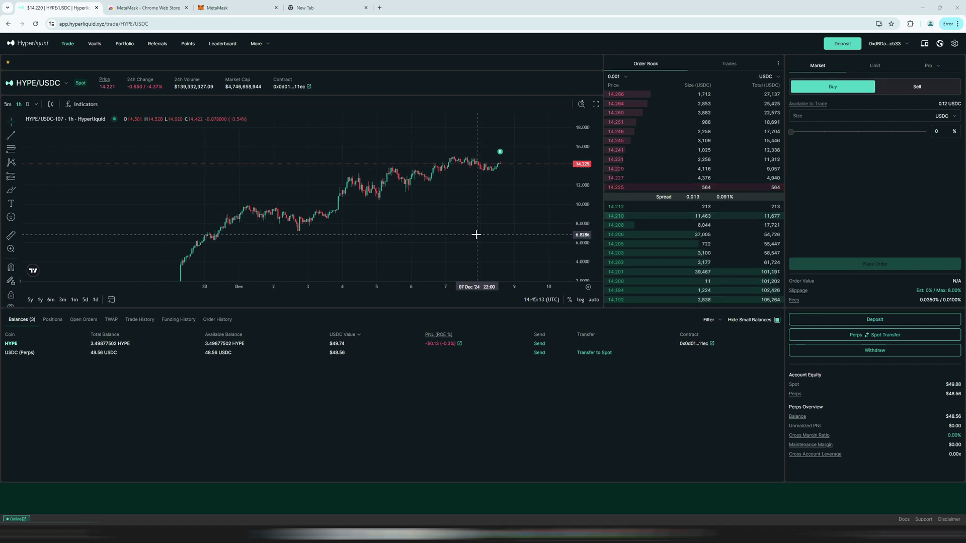